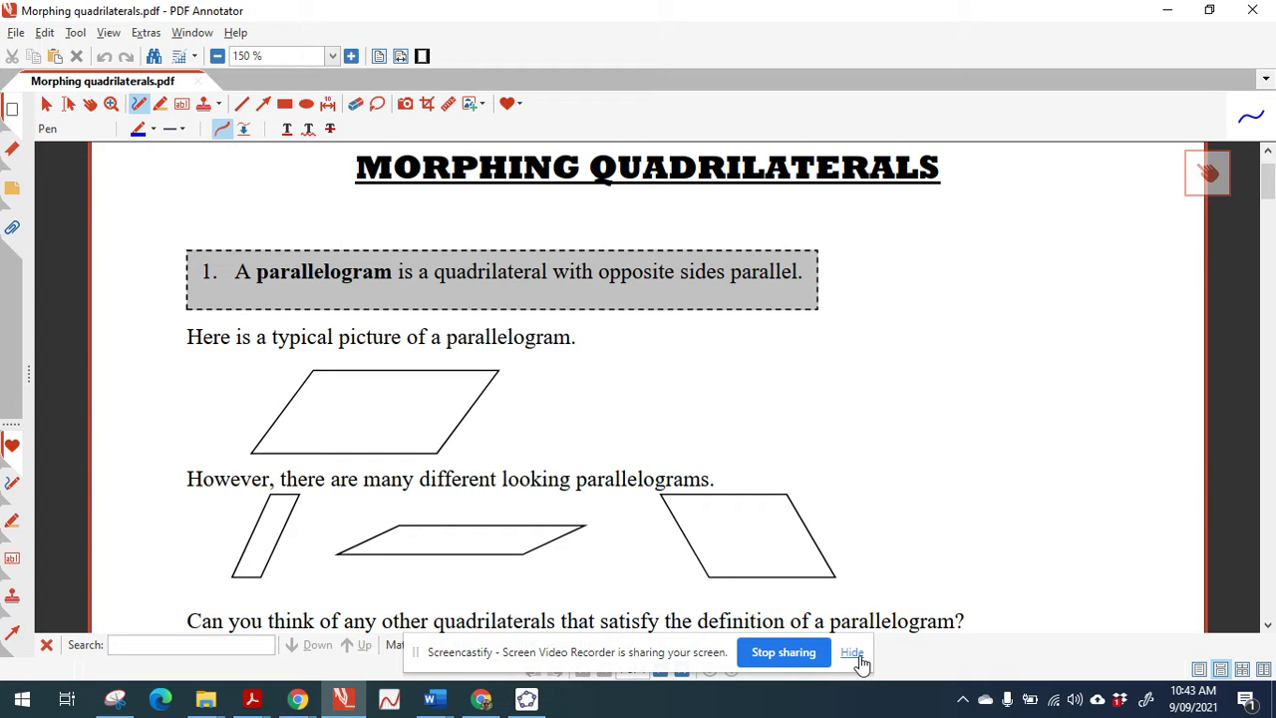
Draw single arrowheads on the parallelogram's top and bottom edges and double arrowheads on its slanted sides
left_click(855, 656)
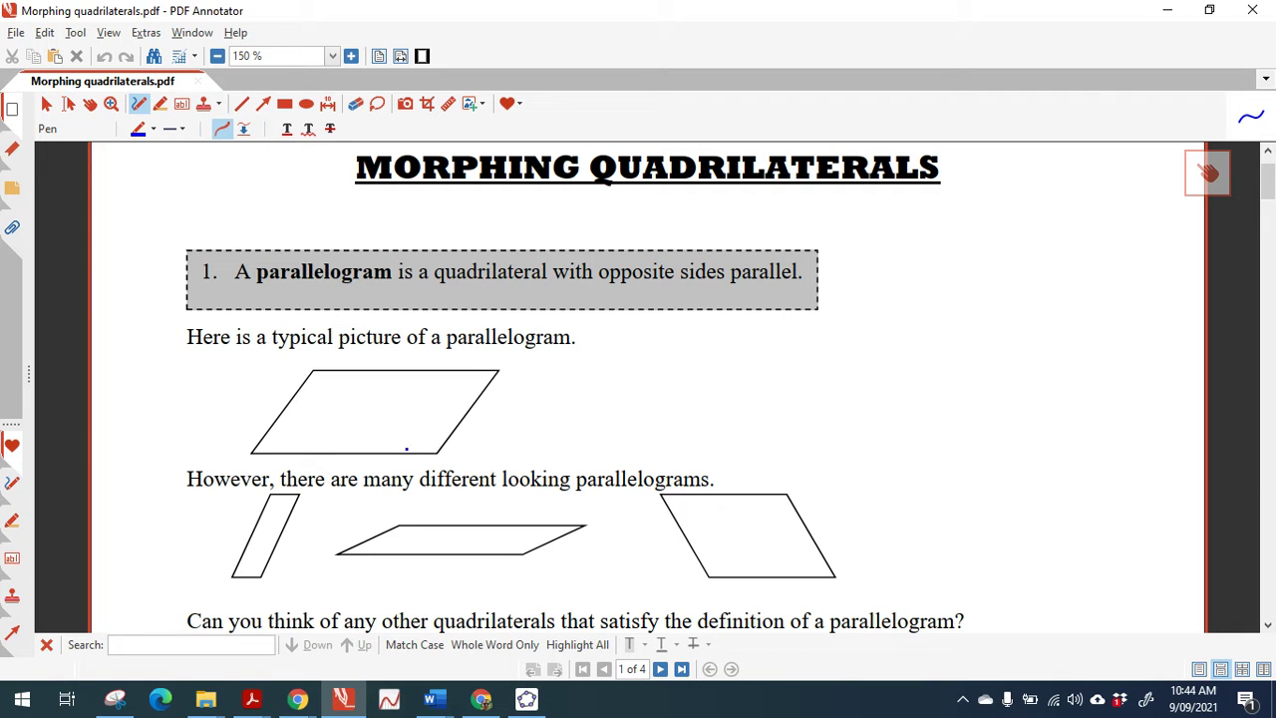
key("h")
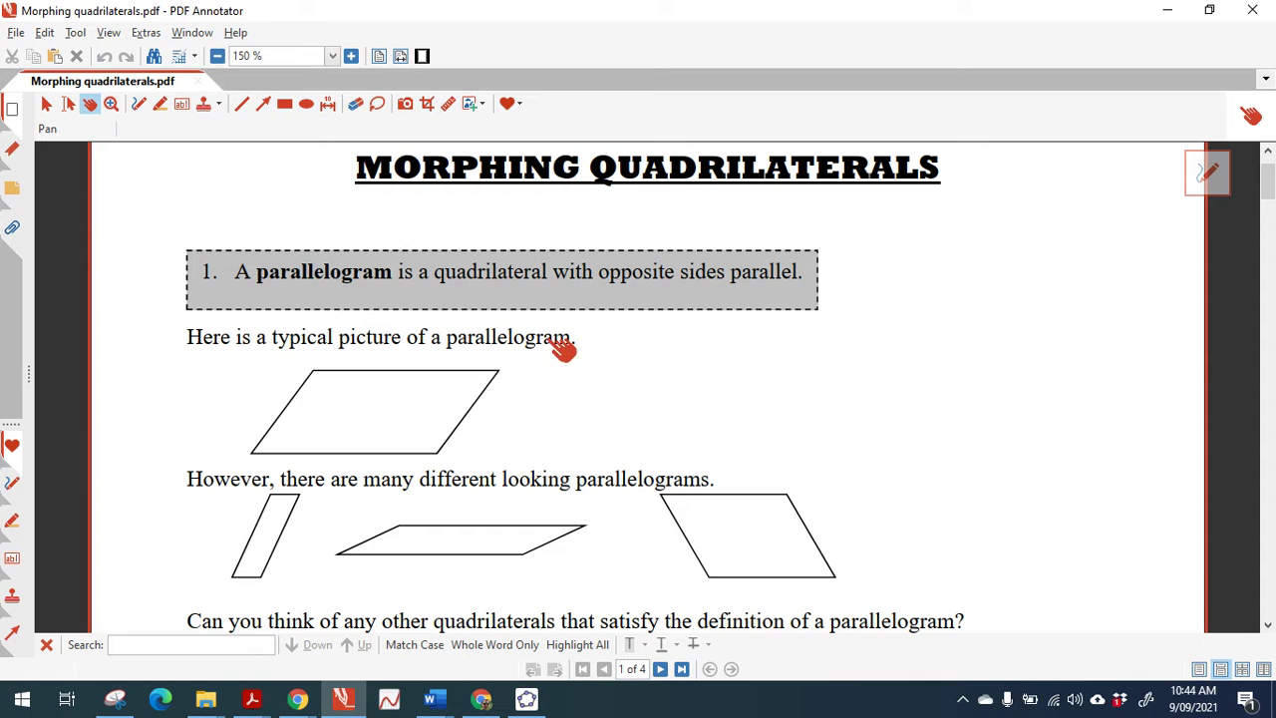
key("p")
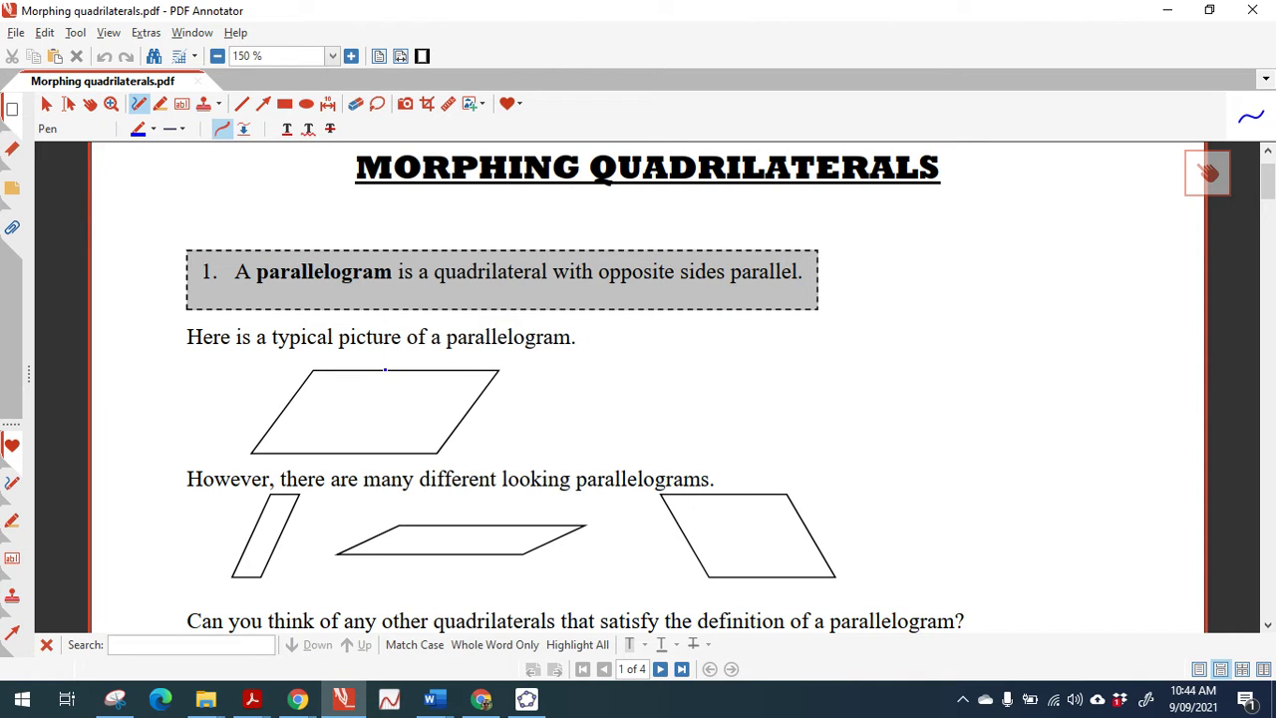
mouse_move(405, 359)
left_mouse_down()
mouse_move(383, 371)
mouse_move(396, 384)
left_mouse_up()
mouse_move(367, 444)
left_mouse_down()
mouse_move(349, 459)
mouse_move(361, 465)
left_mouse_up()
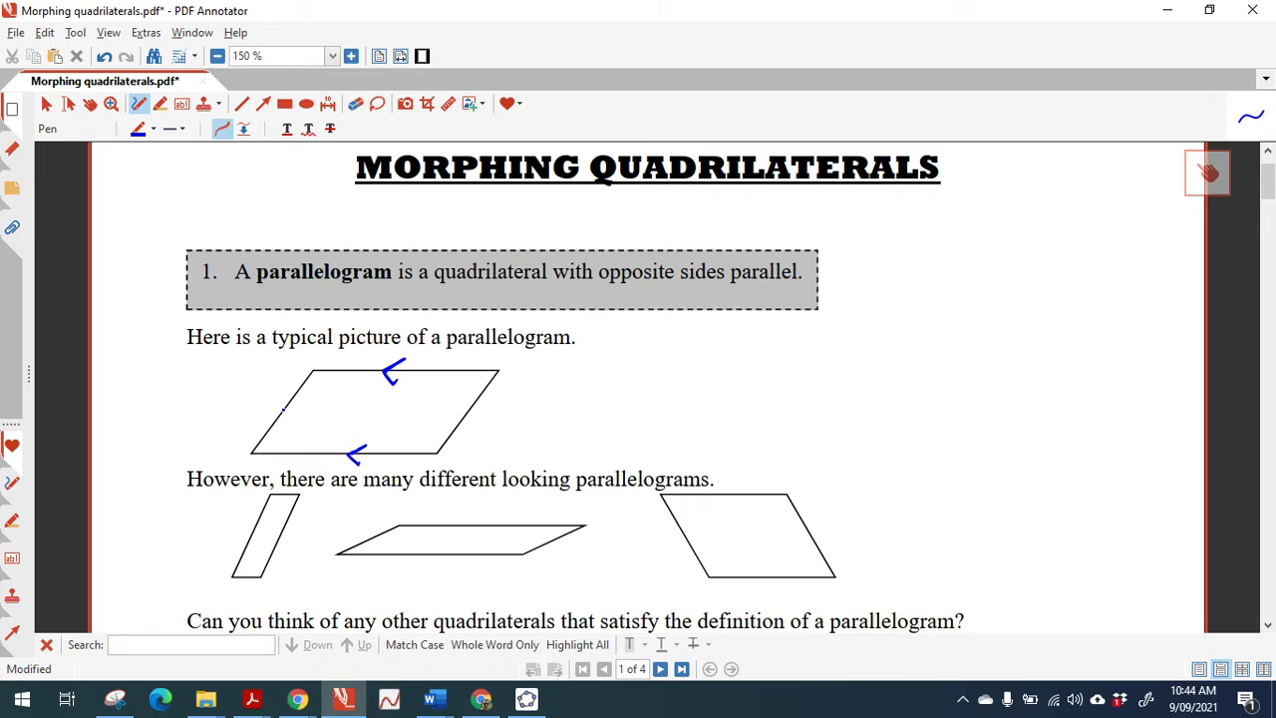
mouse_move(283, 408)
left_mouse_down()
mouse_move(266, 418)
mouse_move(288, 422)
mouse_move(277, 407)
mouse_move(289, 398)
mouse_move(299, 411)
left_mouse_up()
mouse_move(464, 418)
left_mouse_down()
mouse_move(453, 422)
mouse_move(467, 430)
mouse_move(472, 418)
left_mouse_up()
key("h")
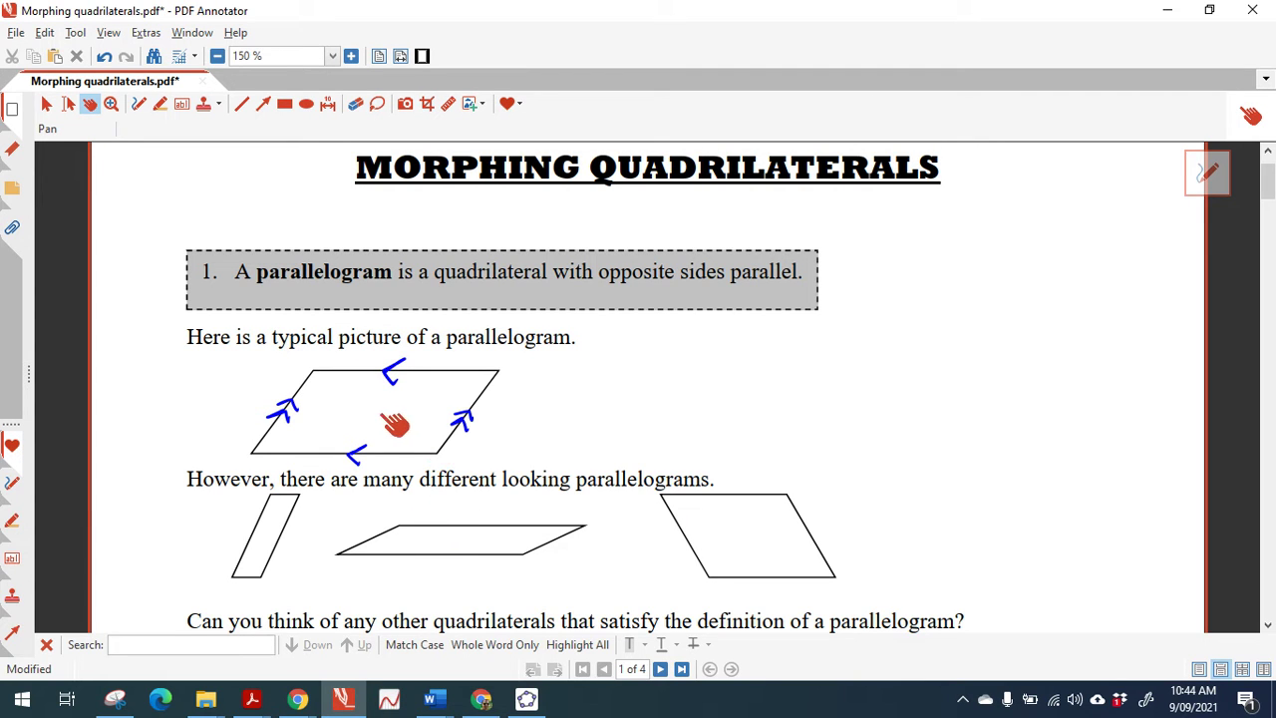
left_click_drag(592, 427, 598, 339)
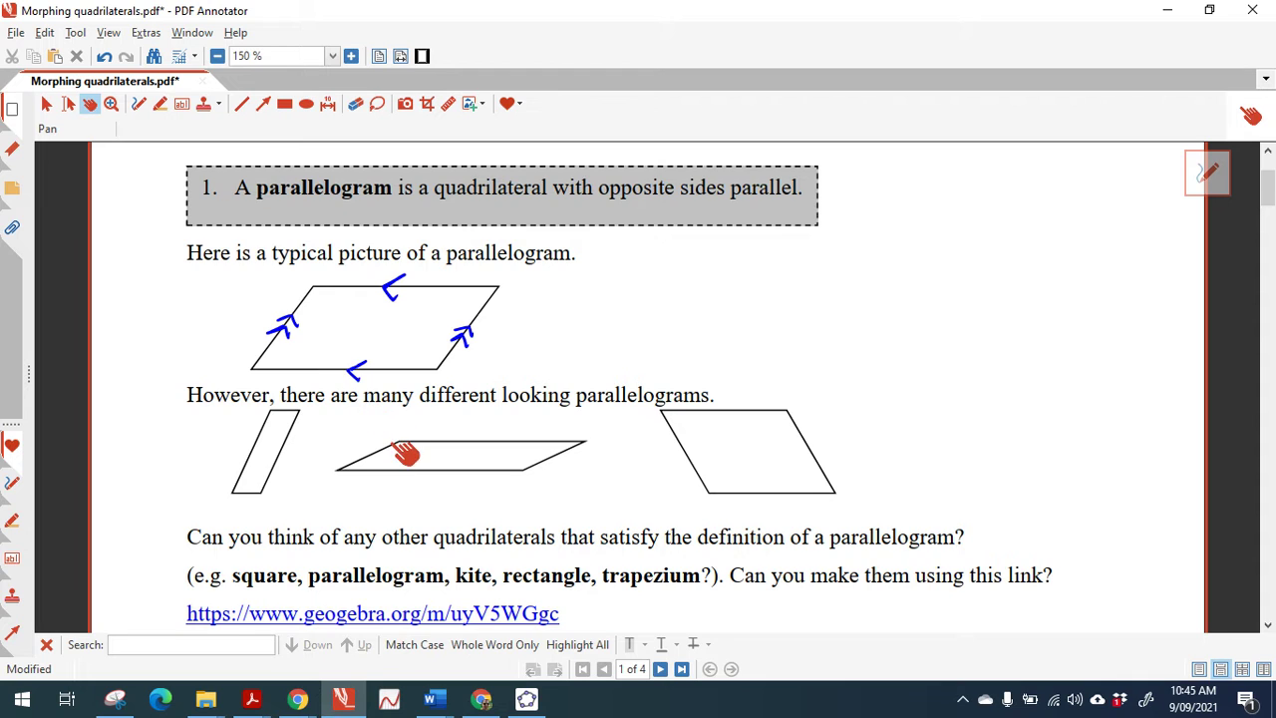
Handwrite 'square, rectangle, rhombus' below the GeoGebra link with the Pen
left_click_drag(407, 453, 380, 367)
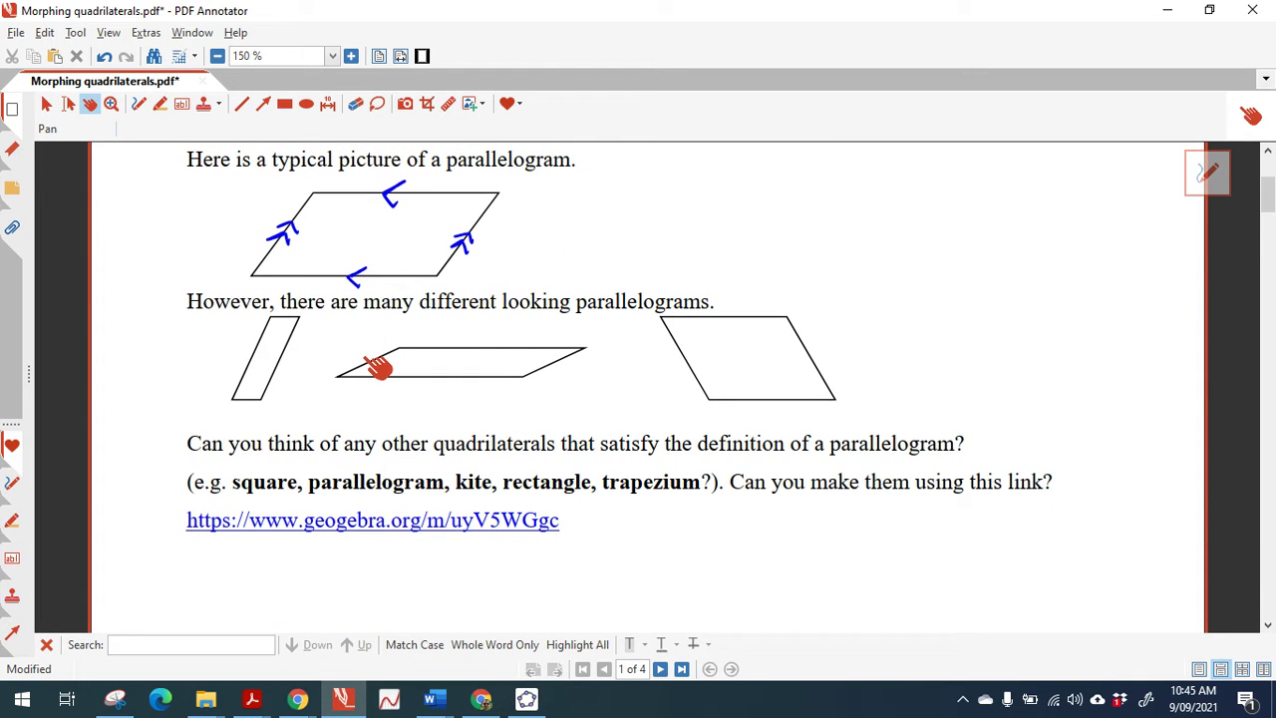
key("p")
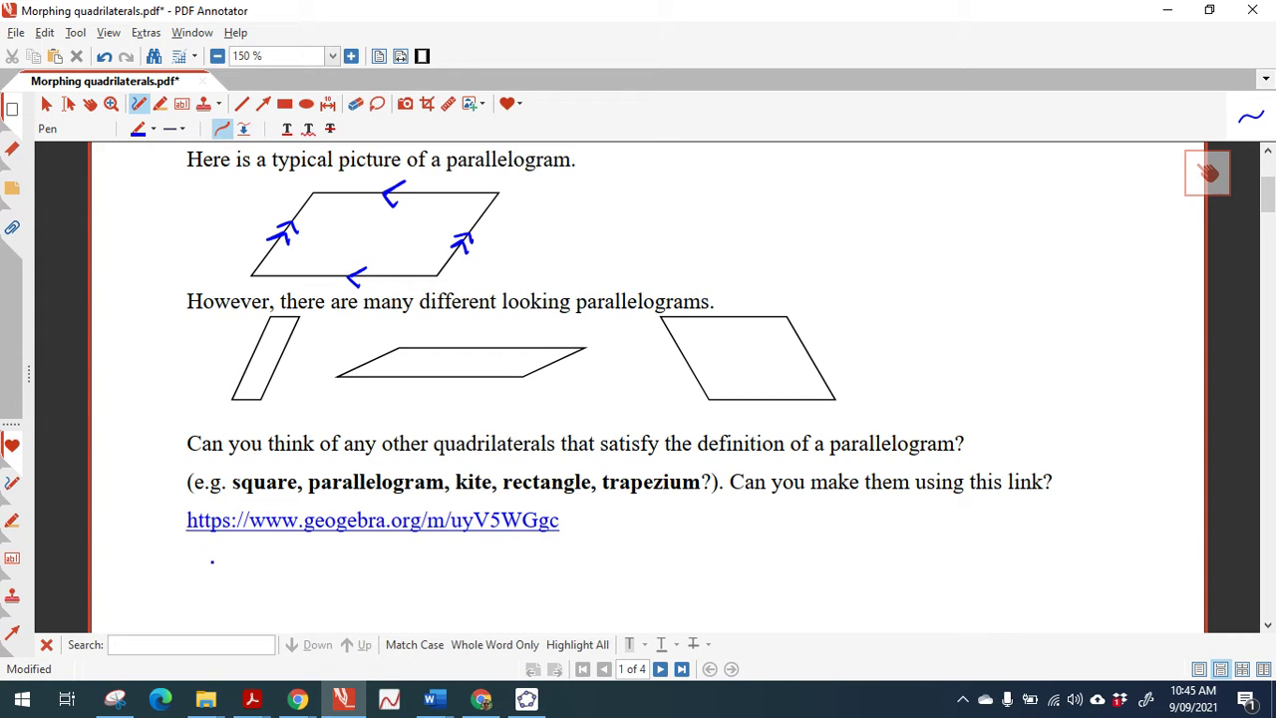
mouse_move(219, 553)
left_mouse_down()
mouse_move(211, 574)
mouse_move(240, 564)
mouse_move(240, 592)
mouse_move(273, 567)
mouse_move(319, 568)
mouse_move(323, 580)
mouse_move(359, 554)
mouse_move(409, 568)
mouse_move(418, 553)
left_mouse_up()
mouse_move(434, 555)
left_mouse_down()
mouse_move(425, 558)
mouse_move(483, 566)
mouse_move(462, 582)
mouse_move(504, 554)
mouse_move(523, 573)
mouse_move(610, 548)
mouse_move(692, 554)
mouse_move(687, 567)
left_mouse_up()
left_click(529, 572)
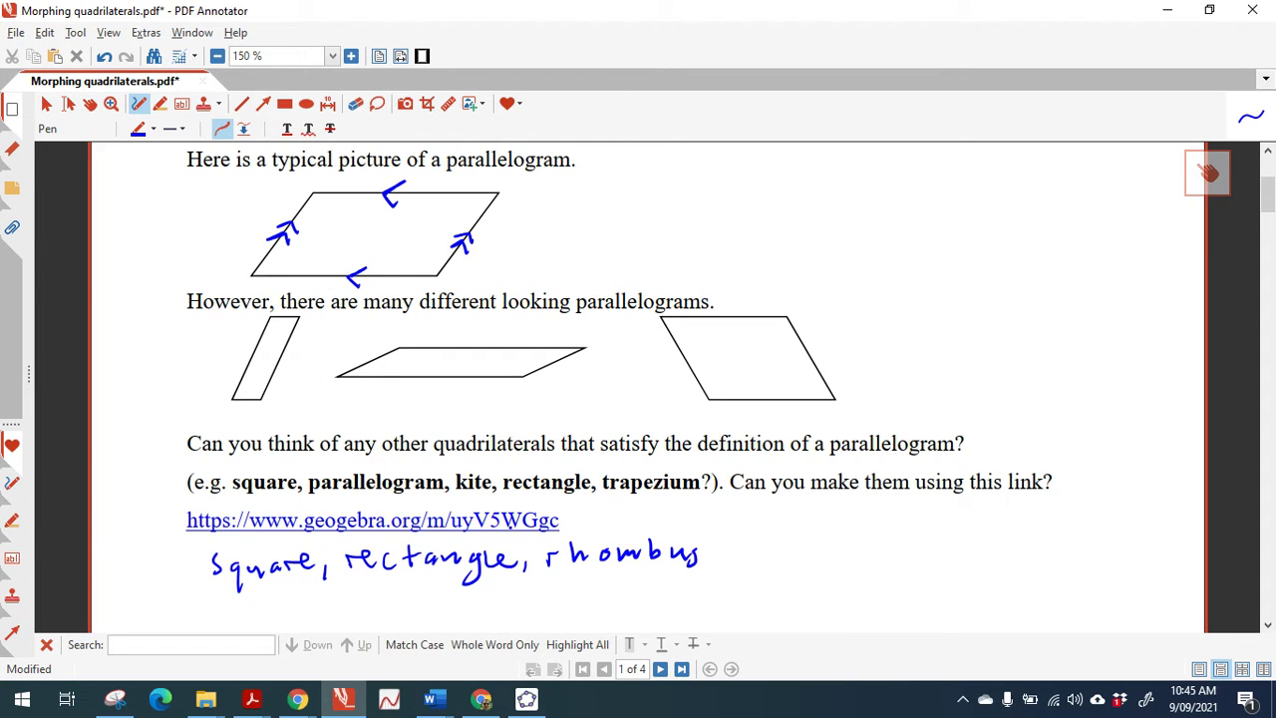
Draw a tick under each of the words square, rectangle and rhombus
mouse_move(281, 588)
left_mouse_down()
mouse_move(288, 600)
mouse_move(300, 581)
left_mouse_up()
left_click_drag(408, 586, 432, 580)
left_click_drag(592, 582, 611, 573)
scroll(591, 594, "down", 2)
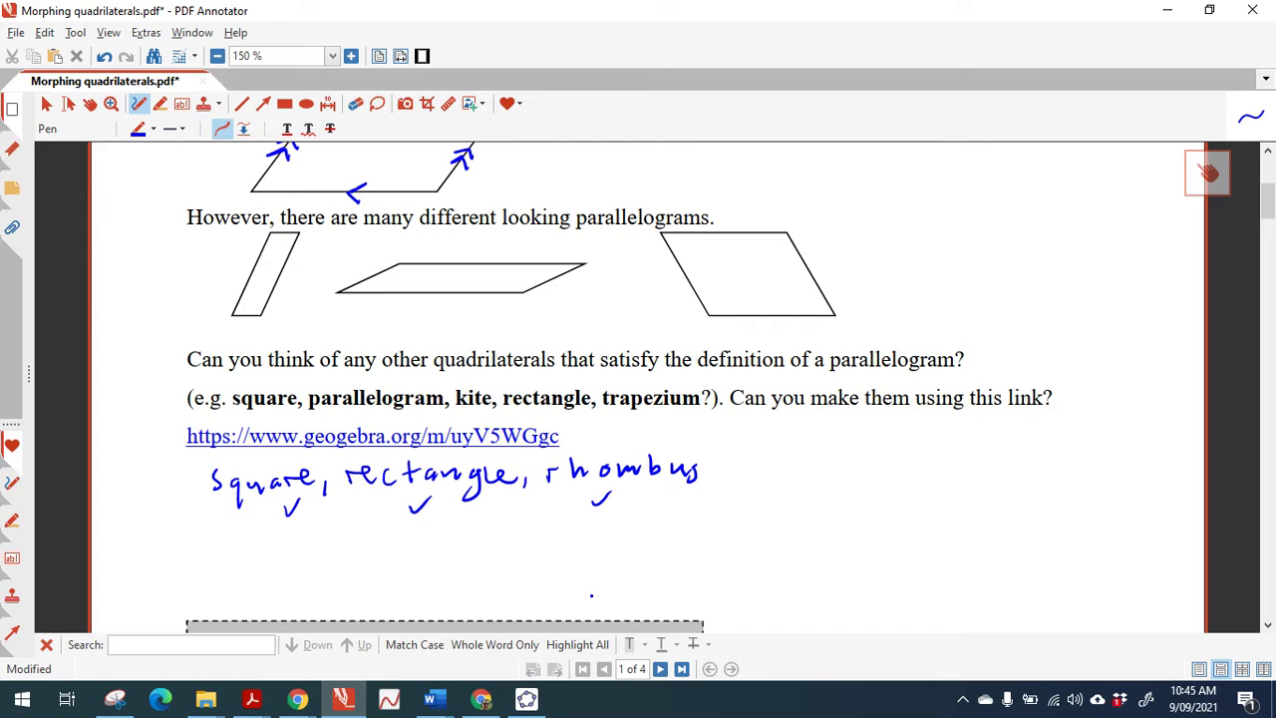
Sketch a square and a rectangle under their words, marking the rectangle's parallel sides
mouse_move(225, 544)
left_mouse_down()
mouse_move(225, 580)
mouse_move(284, 581)
mouse_move(282, 529)
mouse_move(229, 527)
mouse_move(226, 538)
mouse_move(263, 532)
mouse_move(250, 578)
mouse_move(263, 585)
mouse_move(239, 550)
mouse_move(290, 565)
mouse_move(293, 554)
left_mouse_up()
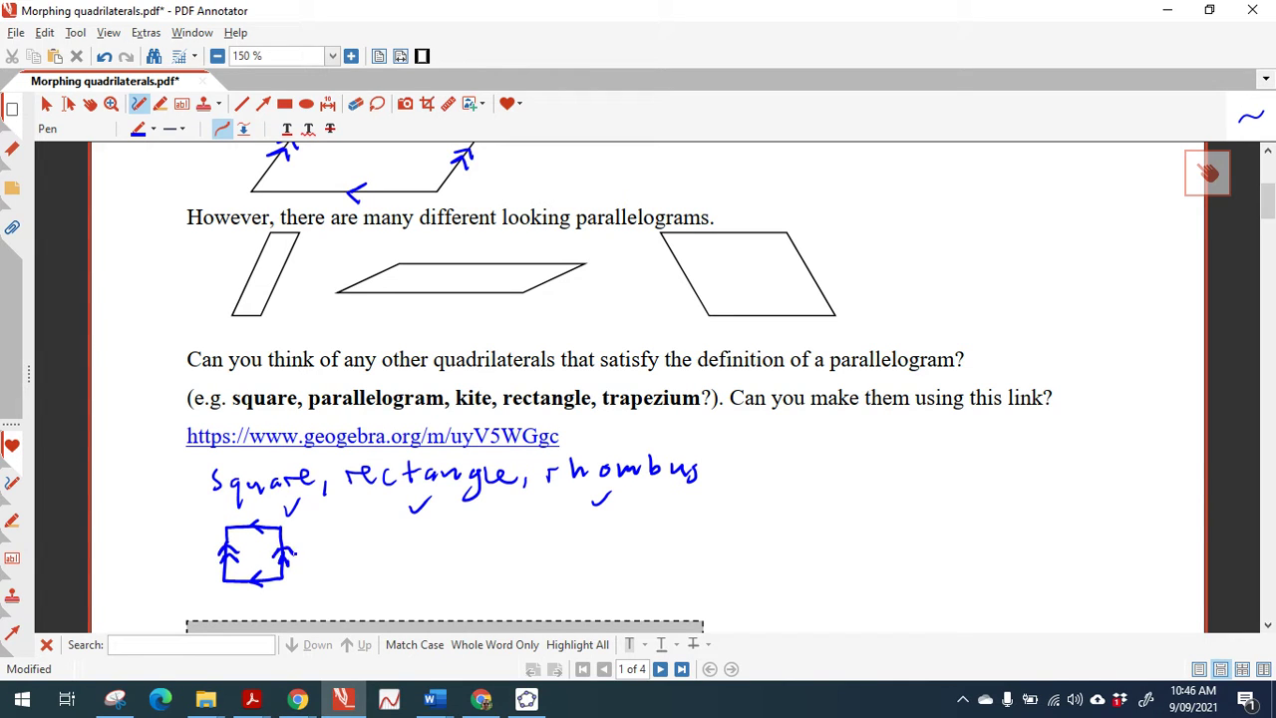
mouse_move(363, 526)
left_mouse_down()
mouse_move(381, 566)
mouse_move(461, 564)
mouse_move(489, 548)
mouse_move(485, 513)
mouse_move(363, 528)
left_mouse_up()
mouse_move(435, 511)
left_mouse_down()
mouse_move(422, 522)
mouse_move(440, 573)
left_mouse_up()
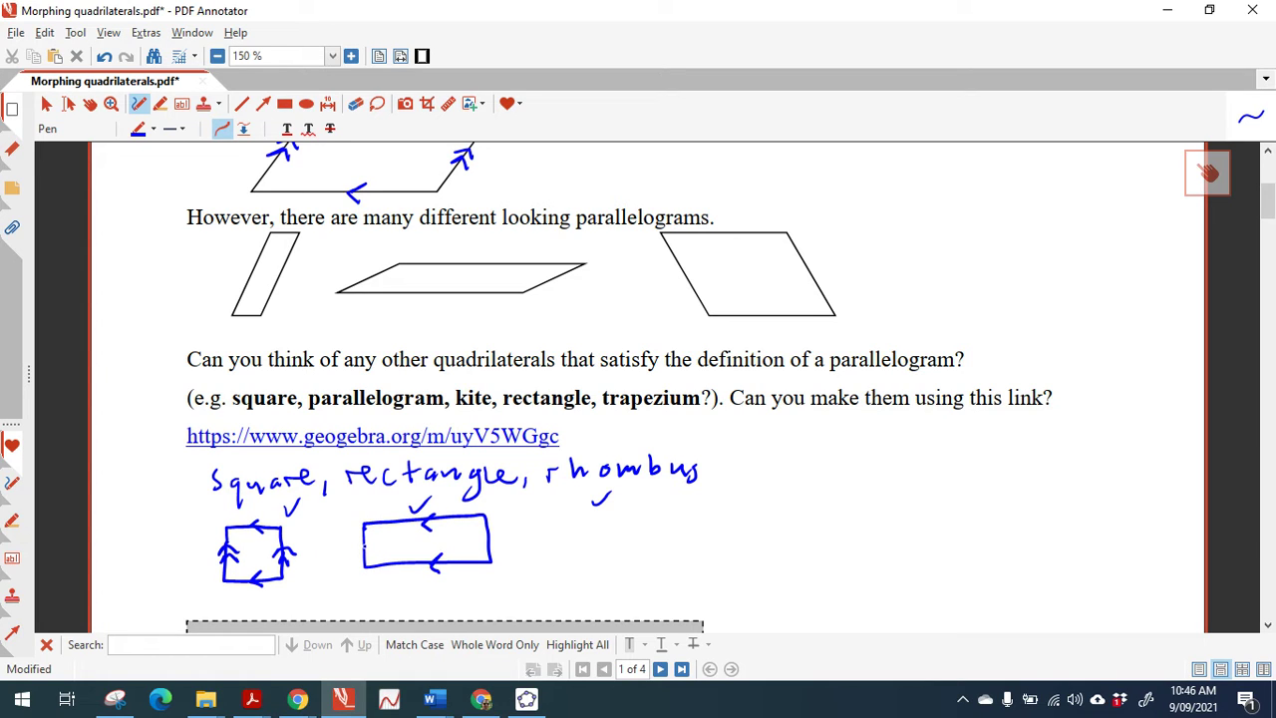
mouse_move(361, 545)
left_mouse_down()
mouse_move(355, 561)
mouse_move(369, 555)
mouse_move(362, 541)
mouse_move(374, 552)
left_mouse_up()
left_click_drag(480, 552, 488, 539)
left_click_drag(489, 539, 496, 551)
Sketch a rhombus with equal-side and parallel marks, then loop around all words and sketches
mouse_move(588, 518)
left_mouse_down()
mouse_move(653, 510)
mouse_move(578, 536)
mouse_move(558, 574)
mouse_move(642, 574)
left_mouse_up()
mouse_move(652, 511)
left_mouse_down()
mouse_move(671, 515)
mouse_move(640, 569)
left_mouse_up()
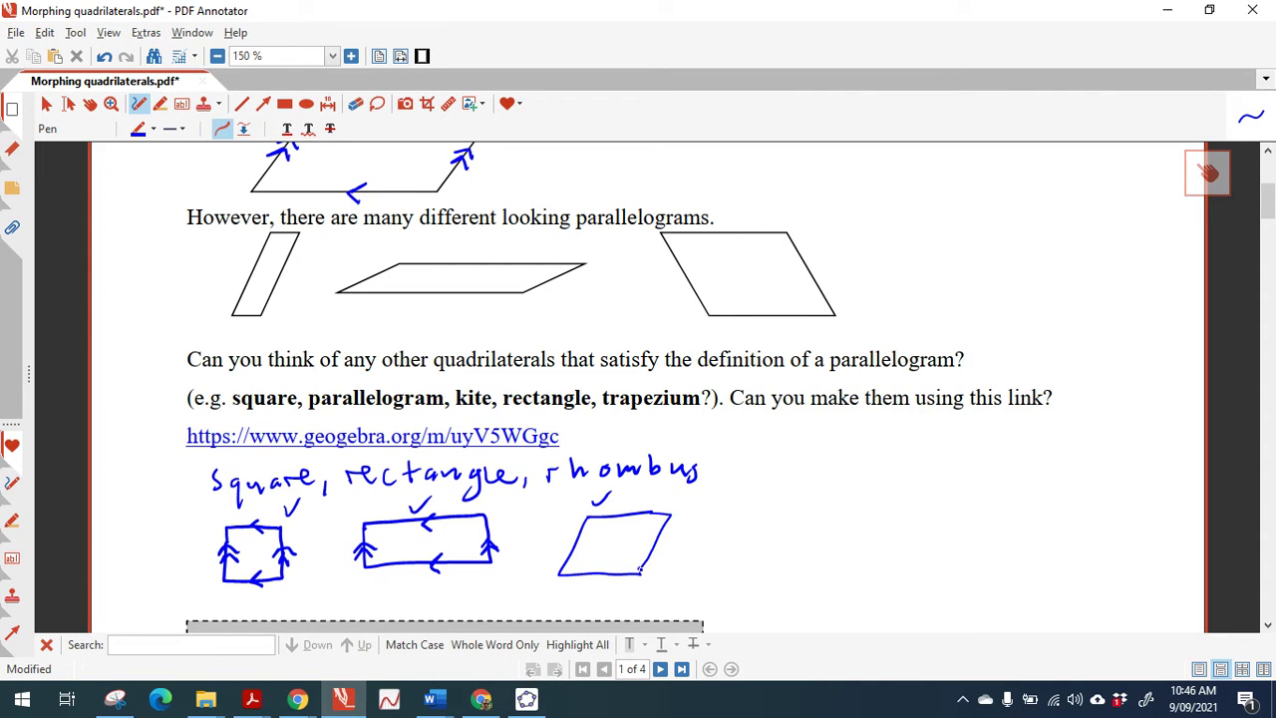
left_click_drag(629, 506, 624, 529)
left_click_drag(558, 555, 663, 555)
left_click_drag(653, 505, 650, 523)
left_click_drag(625, 569, 626, 580)
left_click_drag(564, 546, 678, 538)
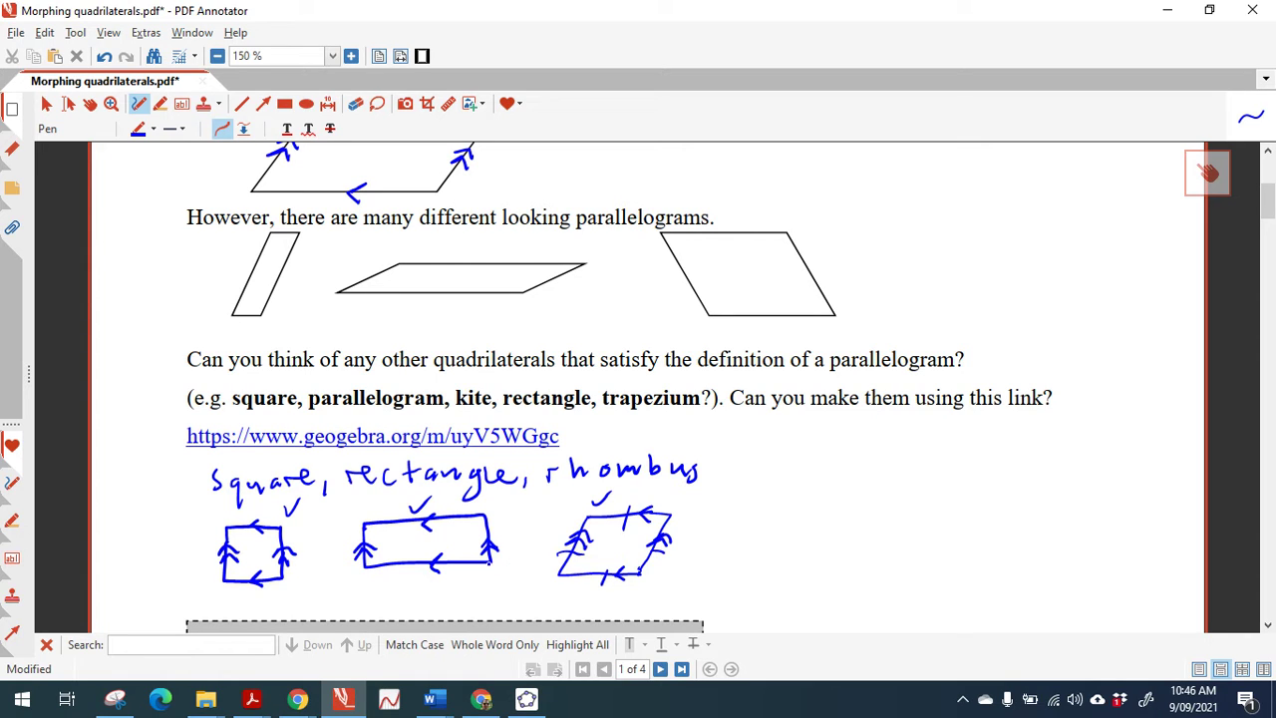
mouse_move(187, 475)
left_mouse_down()
mouse_move(185, 561)
mouse_move(279, 607)
mouse_move(553, 595)
mouse_move(678, 562)
mouse_move(733, 516)
mouse_move(739, 471)
mouse_move(660, 445)
mouse_move(496, 465)
mouse_move(391, 446)
mouse_move(182, 467)
left_mouse_up()
Draw a dash from the loop and handwrite 'parallelogram' beside it
mouse_move(737, 477)
left_mouse_down()
mouse_move(768, 468)
mouse_move(784, 492)
mouse_move(786, 471)
mouse_move(832, 455)
mouse_move(862, 465)
mouse_move(885, 440)
mouse_move(905, 456)
mouse_move(916, 439)
mouse_move(942, 461)
mouse_move(941, 478)
mouse_move(973, 444)
mouse_move(994, 459)
mouse_move(1025, 445)
mouse_move(1043, 454)
left_mouse_up()
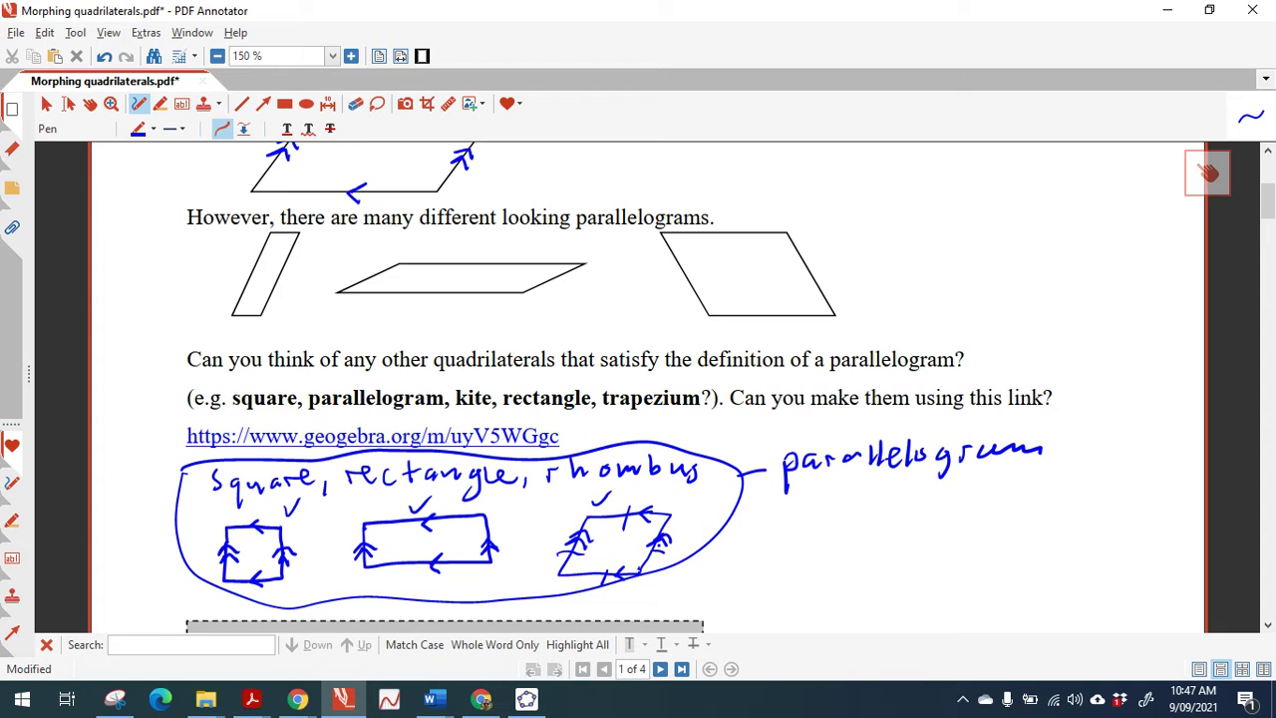
Bring up the Chrome quadrilaterals applet and drag point A left to make a 9 by 5 rectangle
left_click(526, 699)
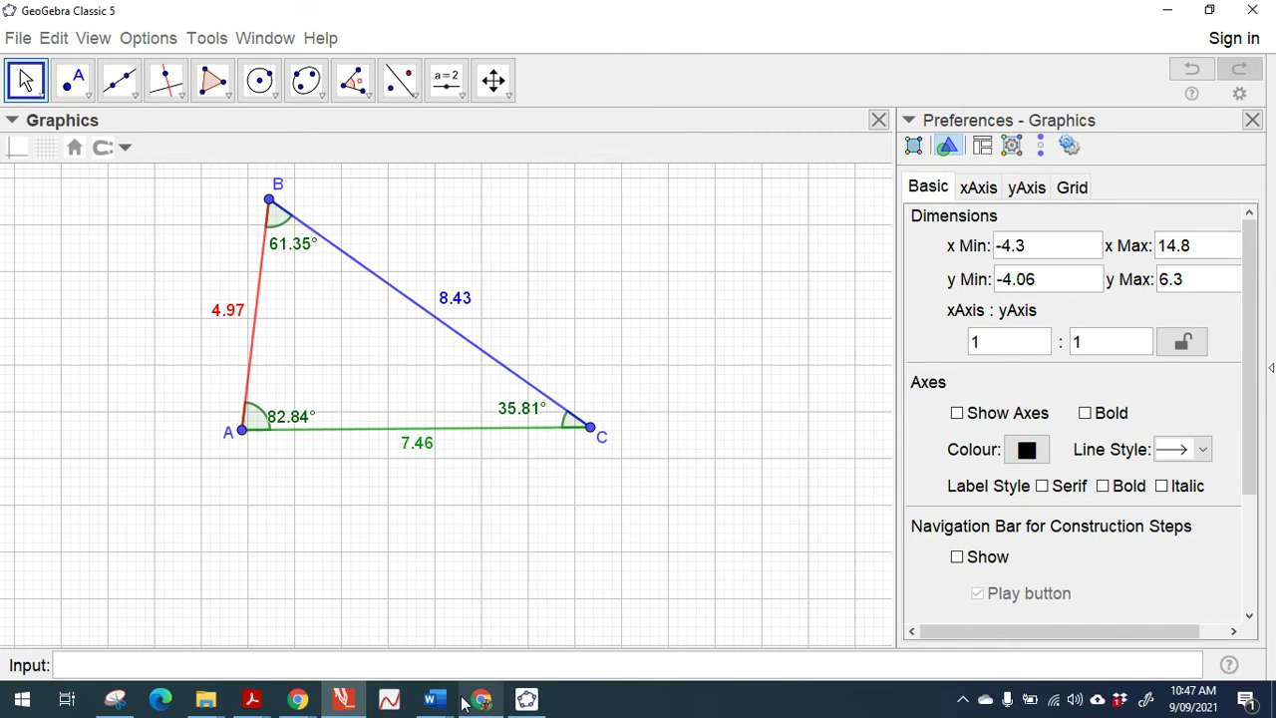
left_click(484, 701)
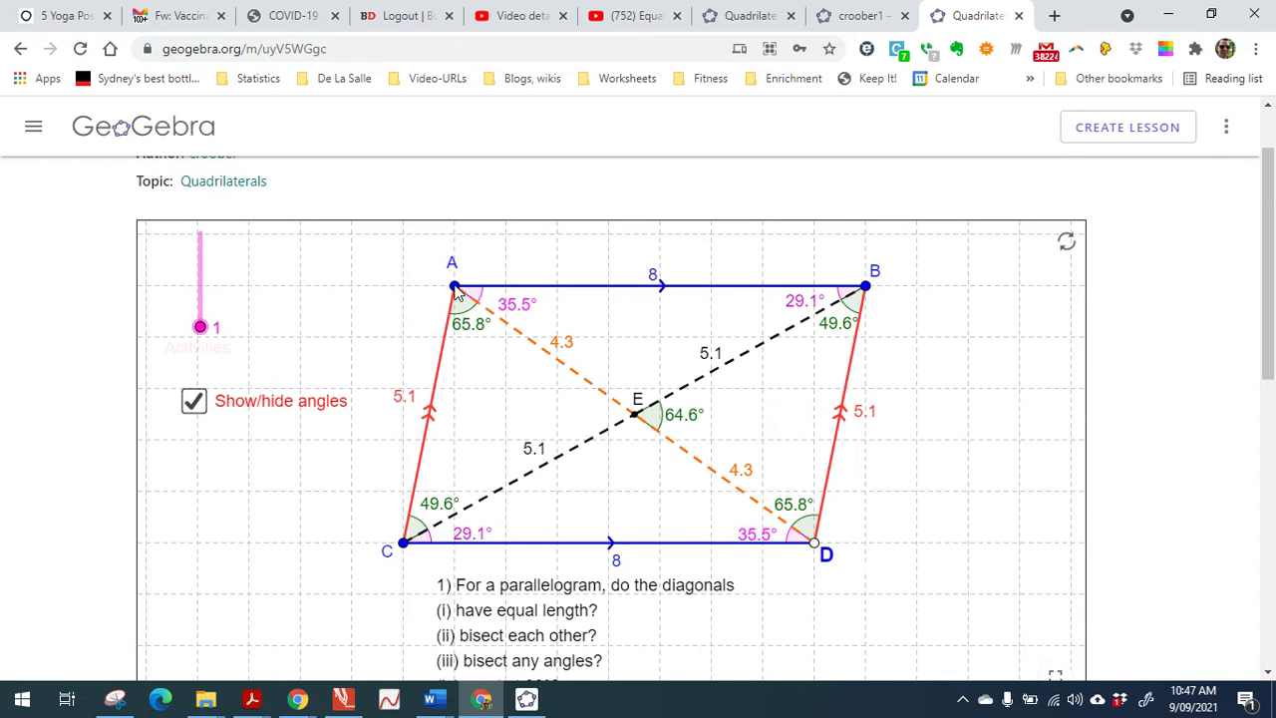
scroll(456, 289, "down", 1)
left_click_drag(453, 262, 403, 263)
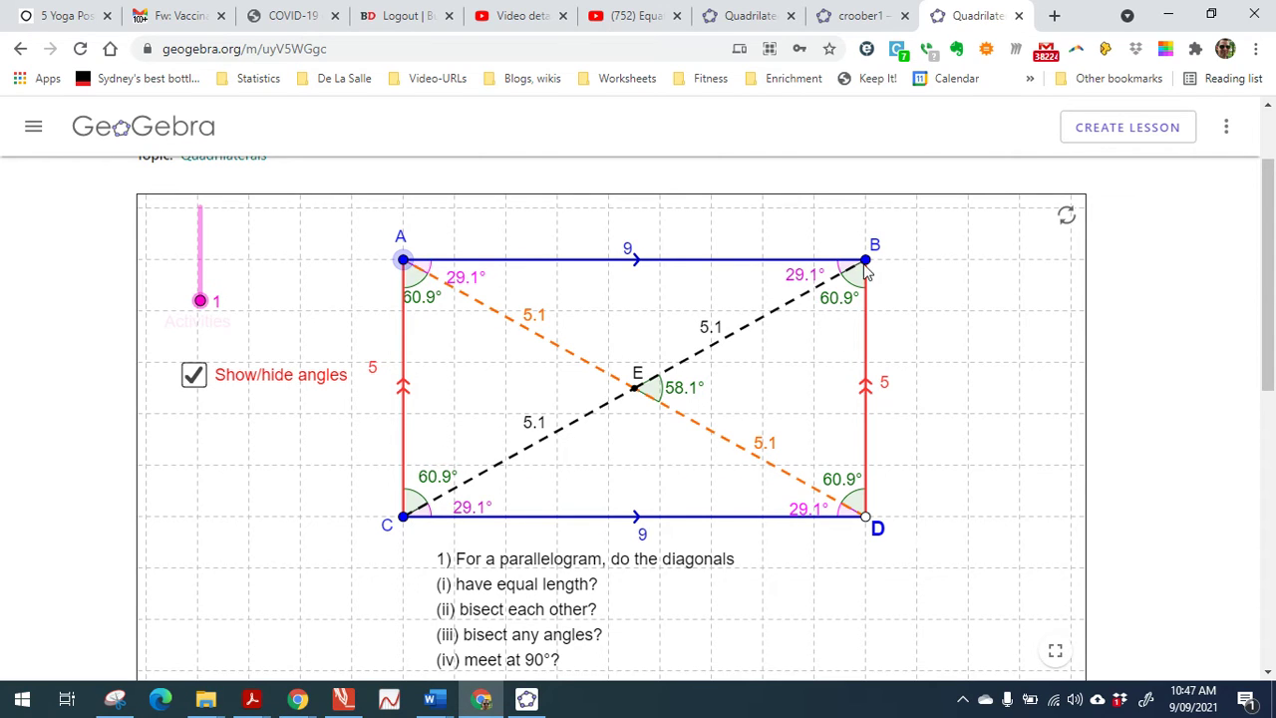
Drag vertices through a 5x5 square, 6x5 rectangle and parallelograms into a side-5 rhombus
left_click_drag(865, 260, 658, 261)
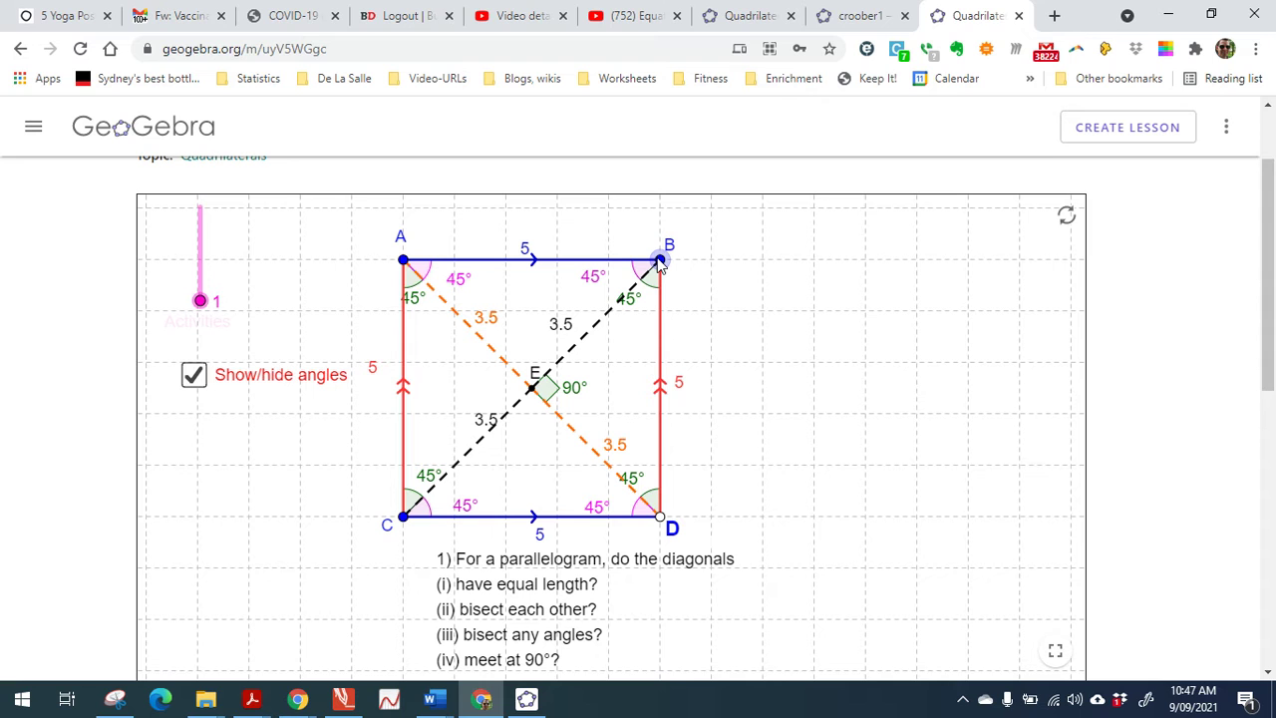
left_click_drag(658, 261, 714, 267)
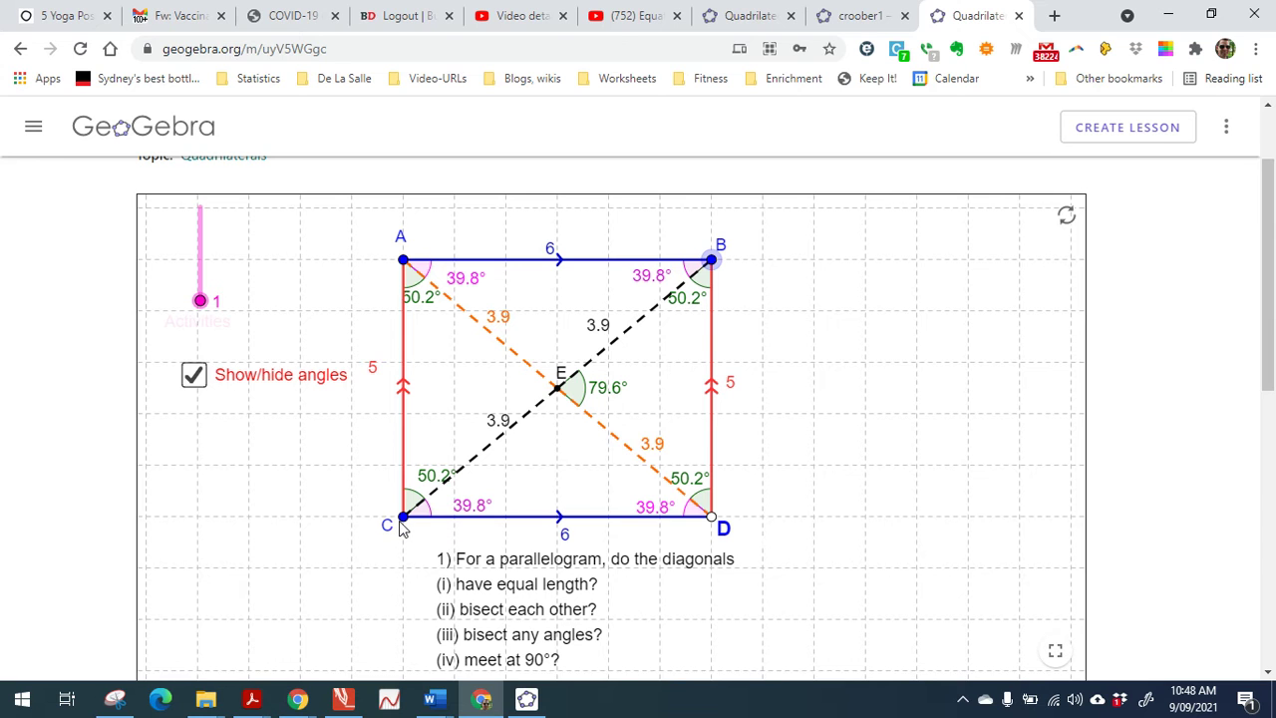
left_click_drag(402, 520, 664, 521)
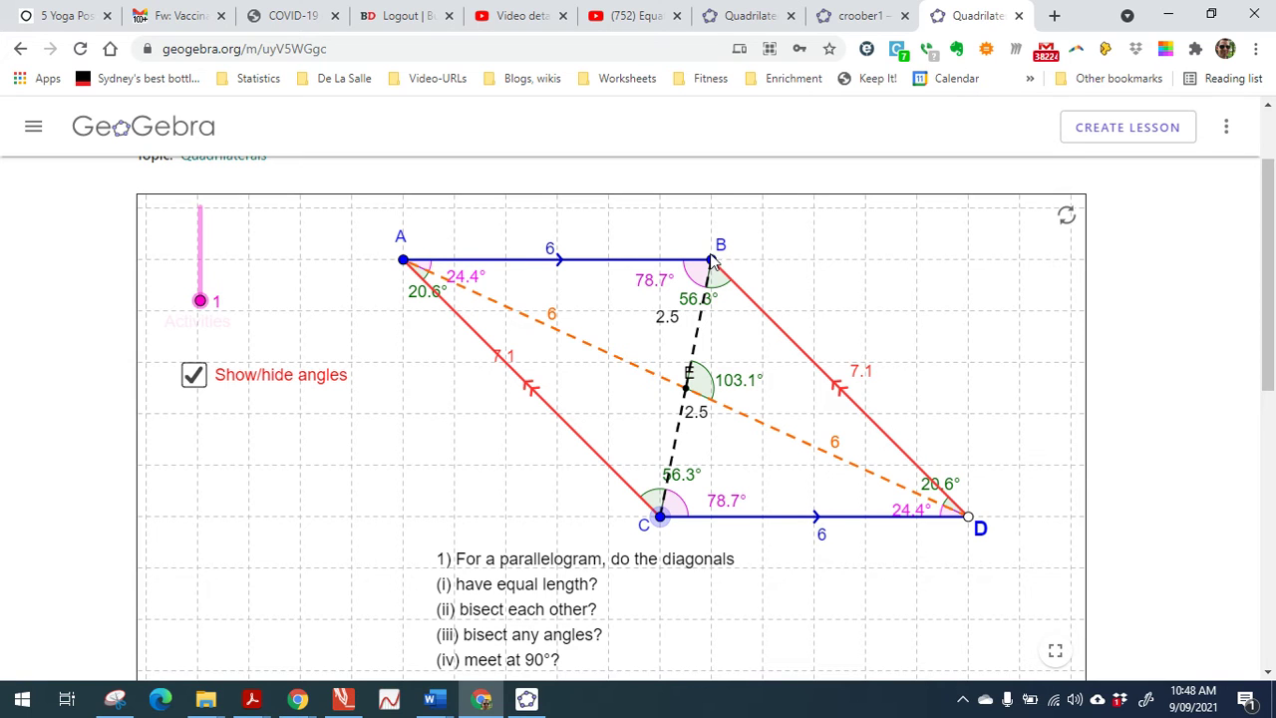
left_click_drag(711, 261, 664, 270)
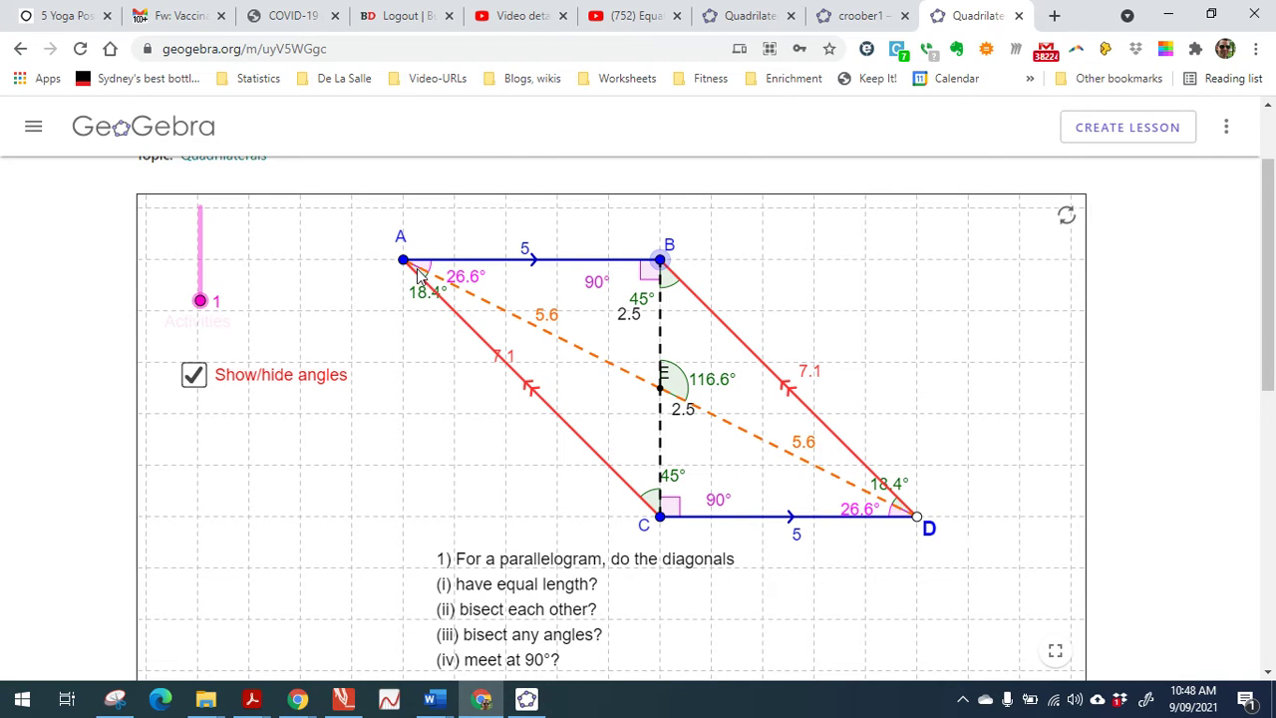
left_click_drag(404, 262, 451, 422)
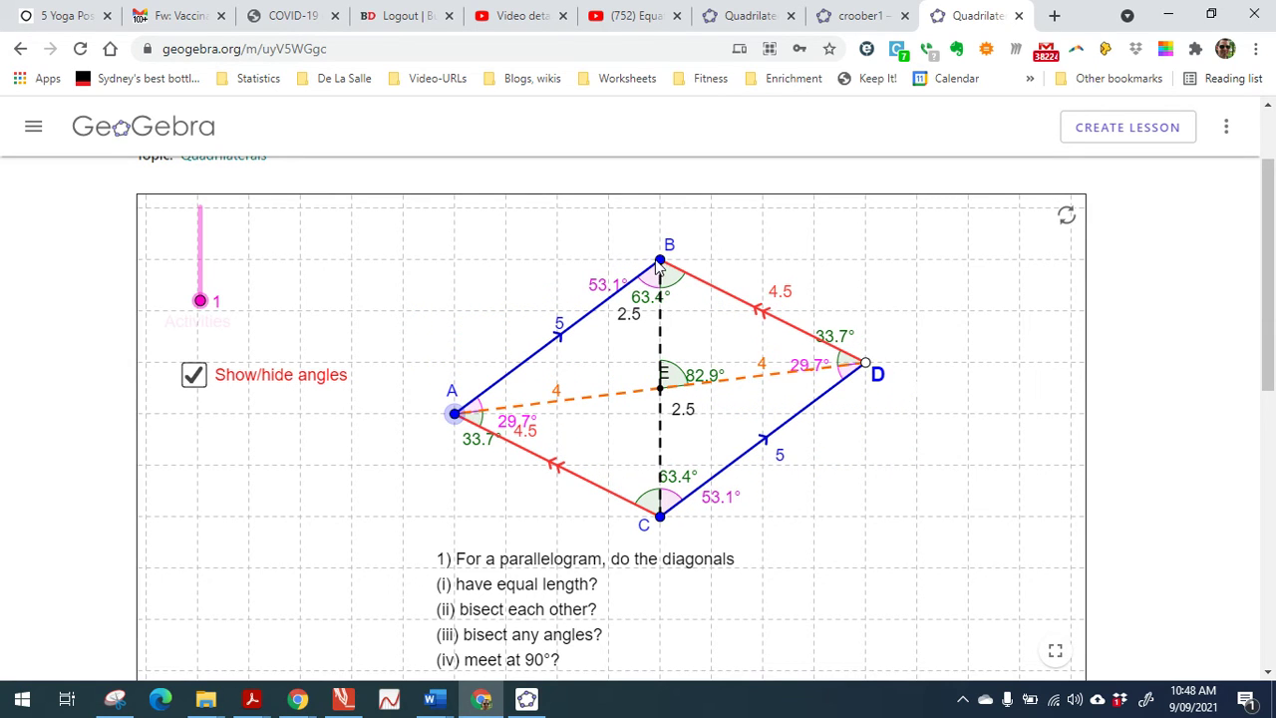
left_click_drag(661, 263, 662, 208)
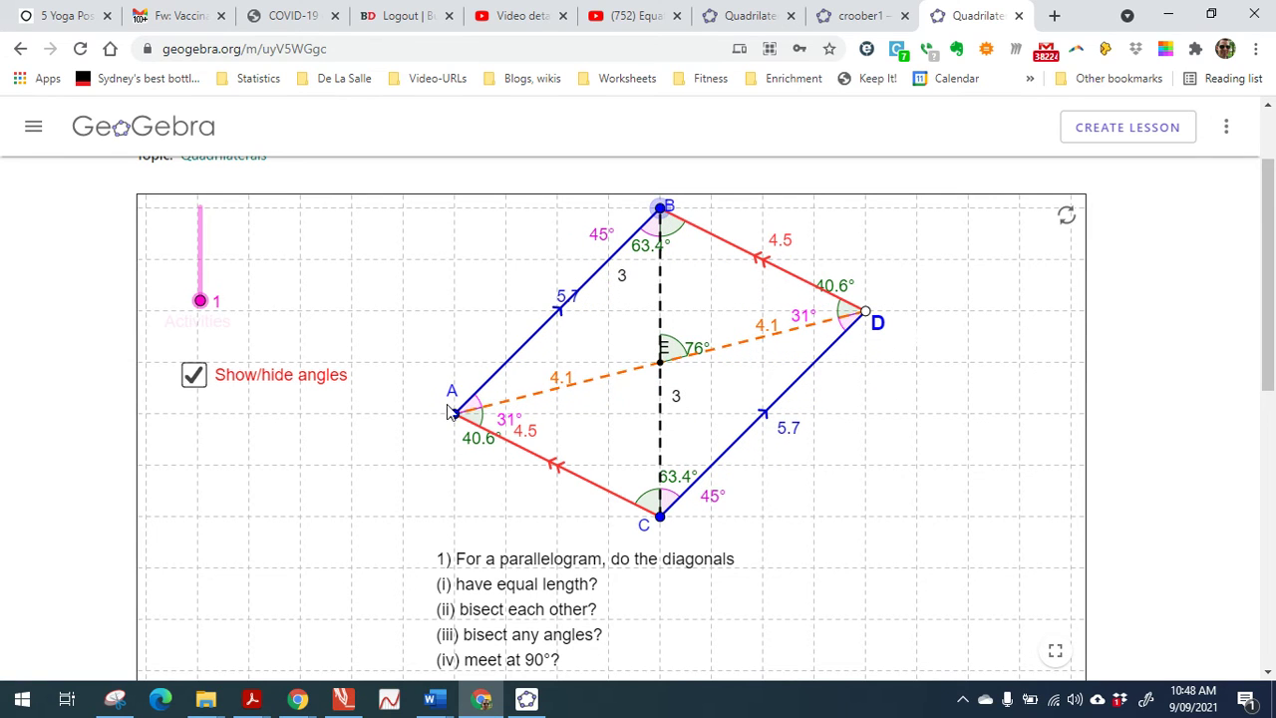
left_click_drag(456, 416, 455, 365)
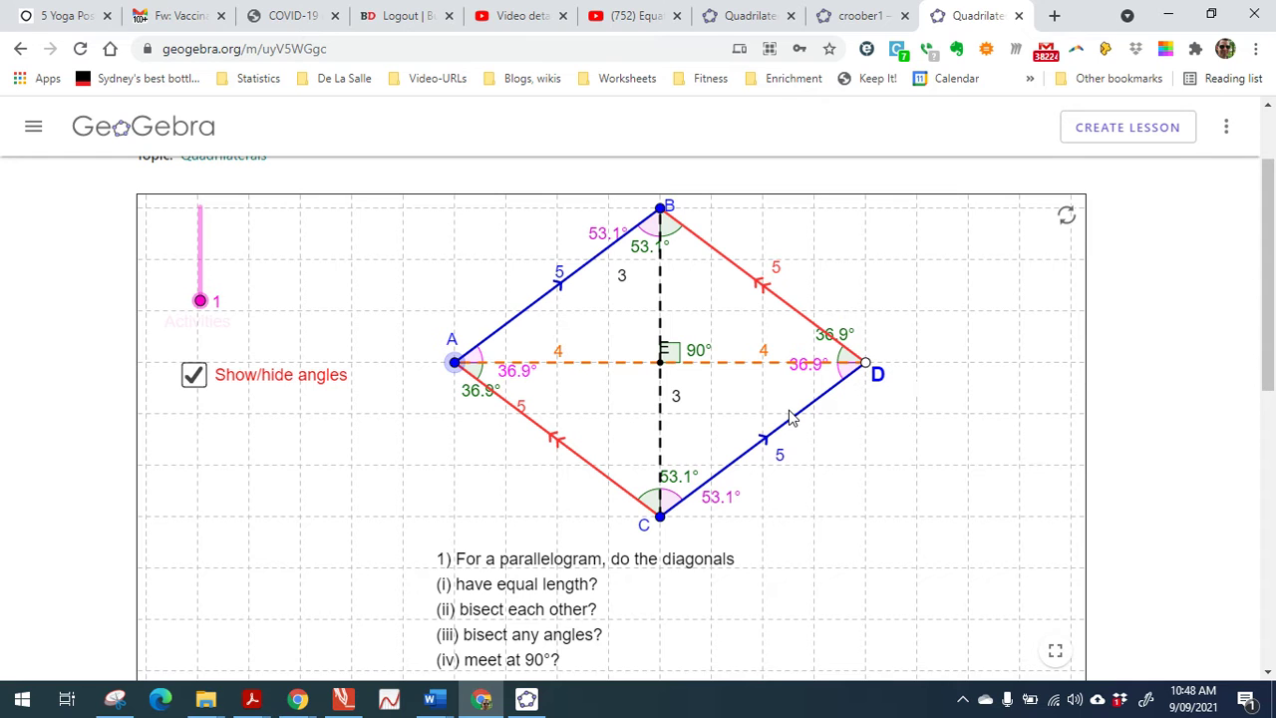
Return to the worksheet's section 2 and tick all four sides of the typical rhombus
left_click(344, 699)
scroll(461, 462, "down", 5)
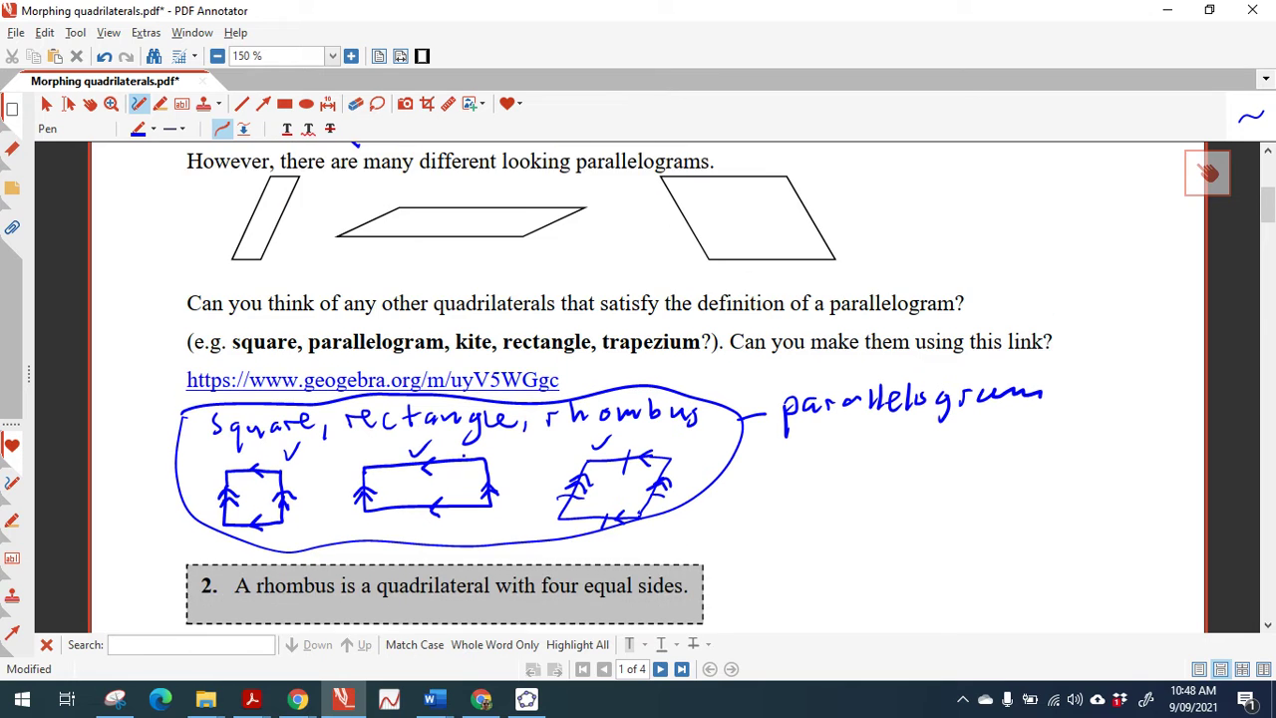
scroll(461, 462, "down", 3)
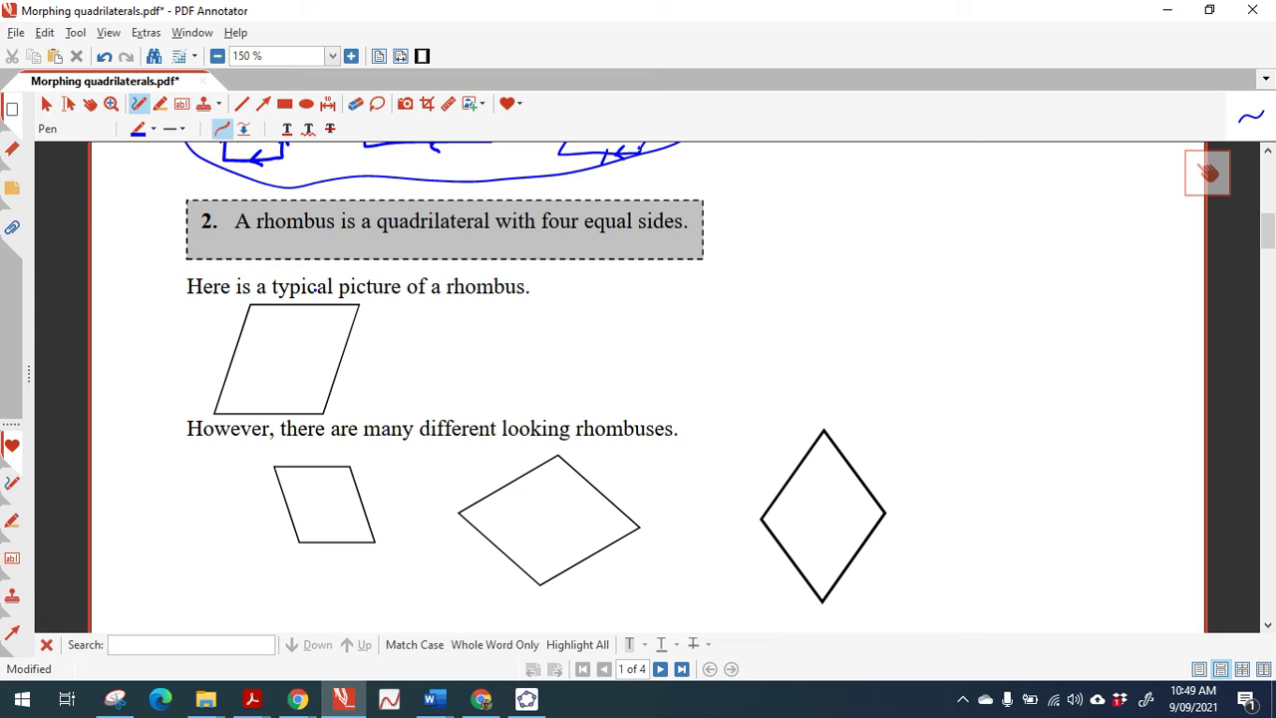
left_click_drag(312, 288, 313, 313)
left_click_drag(273, 407, 269, 424)
left_click_drag(221, 358, 246, 356)
left_click_drag(328, 357, 354, 358)
Tick the sides of the small, middle and right different-looking rhombuses as equal
left_click_drag(319, 460, 319, 475)
left_click_drag(334, 529, 333, 551)
left_click_drag(278, 510, 376, 499)
mouse_move(506, 475)
left_mouse_down()
mouse_move(520, 494)
mouse_move(614, 489)
left_mouse_up()
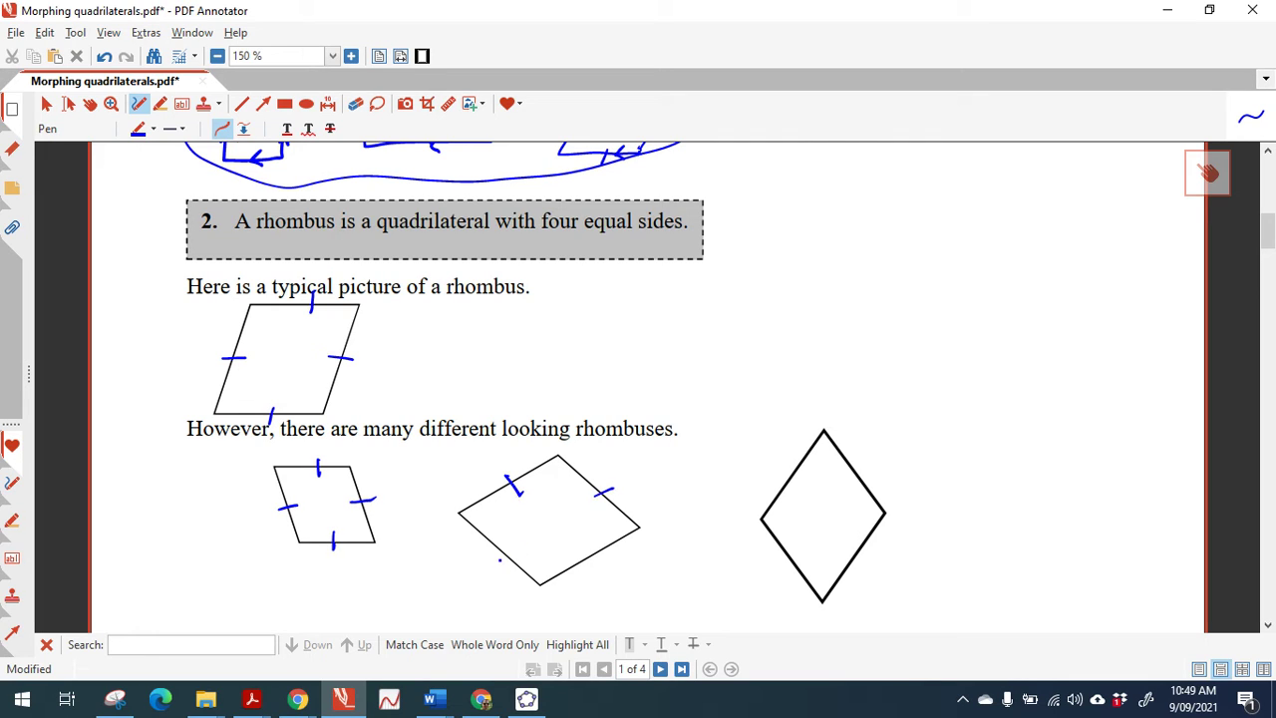
mouse_move(499, 560)
left_mouse_down()
mouse_move(519, 551)
mouse_move(601, 567)
left_mouse_up()
left_click_drag(787, 469, 854, 486)
mouse_move(794, 546)
left_mouse_down()
mouse_move(781, 561)
mouse_move(864, 564)
left_mouse_up()
Write 'Square' below the rhombus question and sketch a square with equal-side ticks beneath it
scroll(529, 304, "down", 3)
scroll(525, 317, "down", 2)
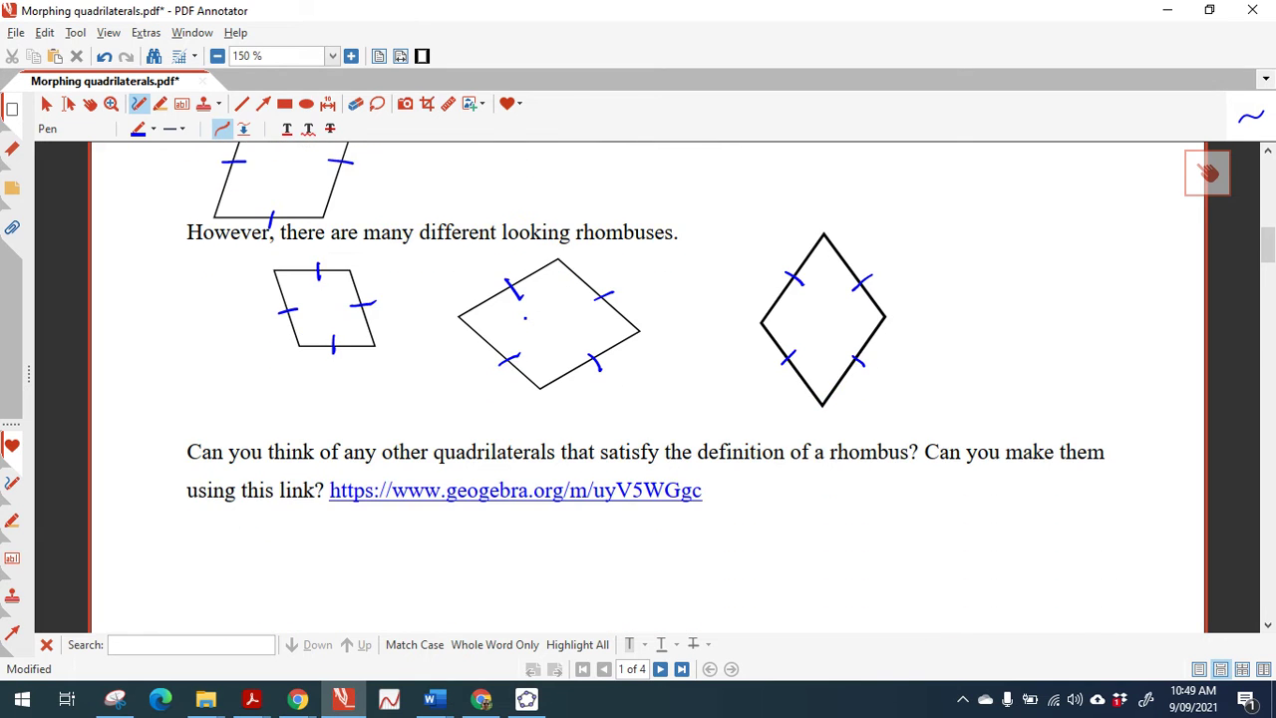
scroll(526, 317, "down", 1)
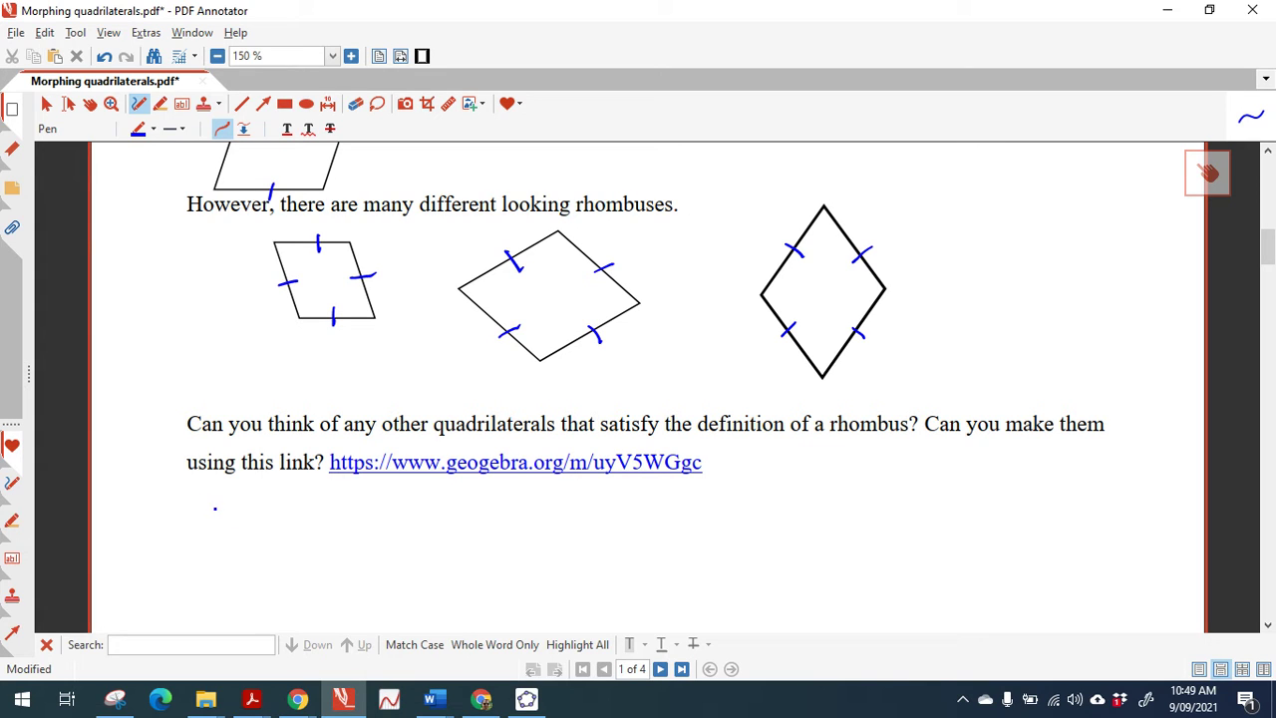
mouse_move(214, 507)
left_mouse_down()
mouse_move(200, 533)
mouse_move(228, 554)
mouse_move(252, 522)
mouse_move(268, 530)
mouse_move(303, 510)
left_mouse_up()
mouse_move(258, 569)
left_mouse_down()
mouse_move(263, 614)
mouse_move(325, 611)
mouse_move(325, 570)
mouse_move(304, 553)
mouse_move(255, 568)
mouse_move(286, 570)
mouse_move(287, 622)
mouse_move(267, 588)
mouse_move(342, 583)
left_mouse_up()
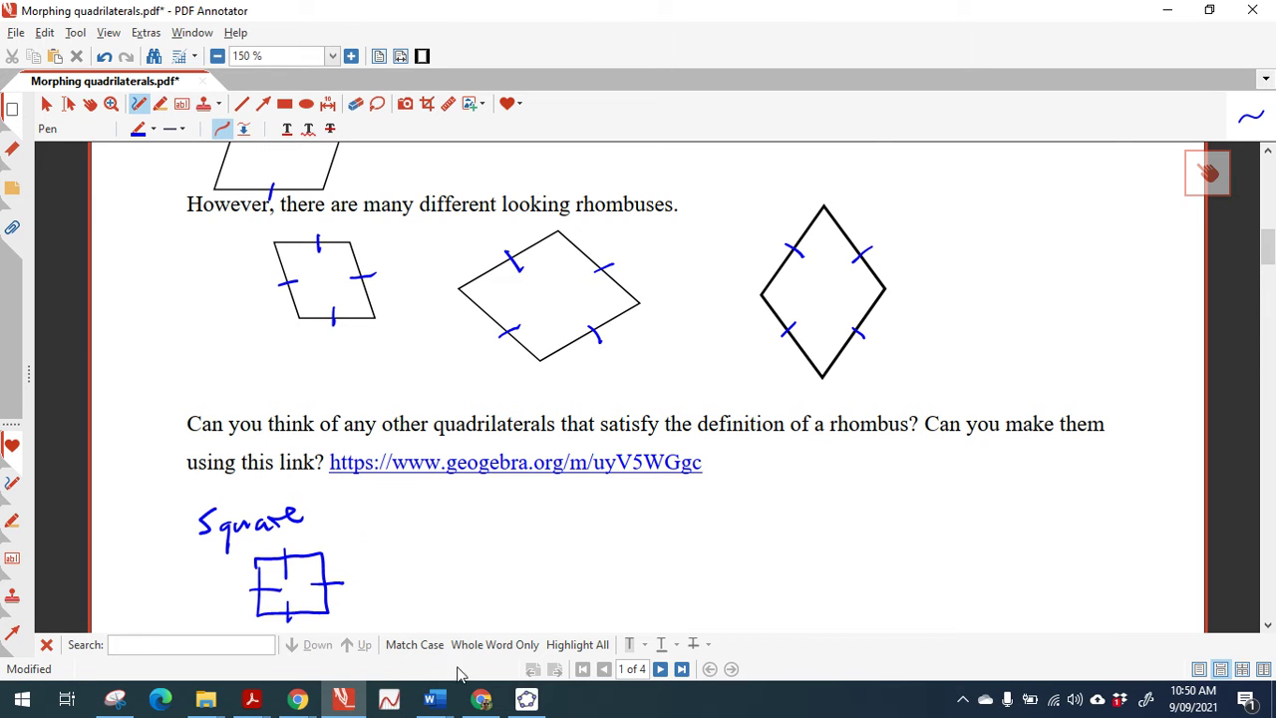
Set the Activities slider to 2 and drag vertices H, G and F until the rhombus becomes a square
left_click(481, 700)
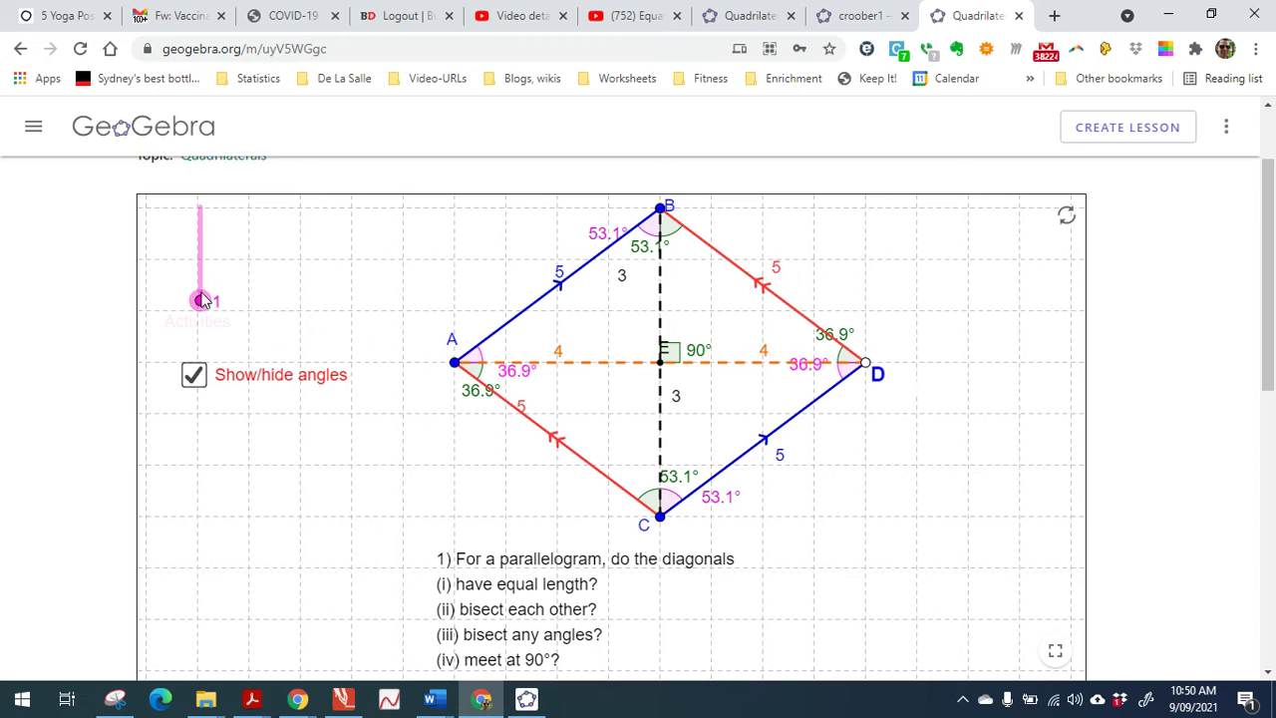
left_click_drag(200, 301, 200, 282)
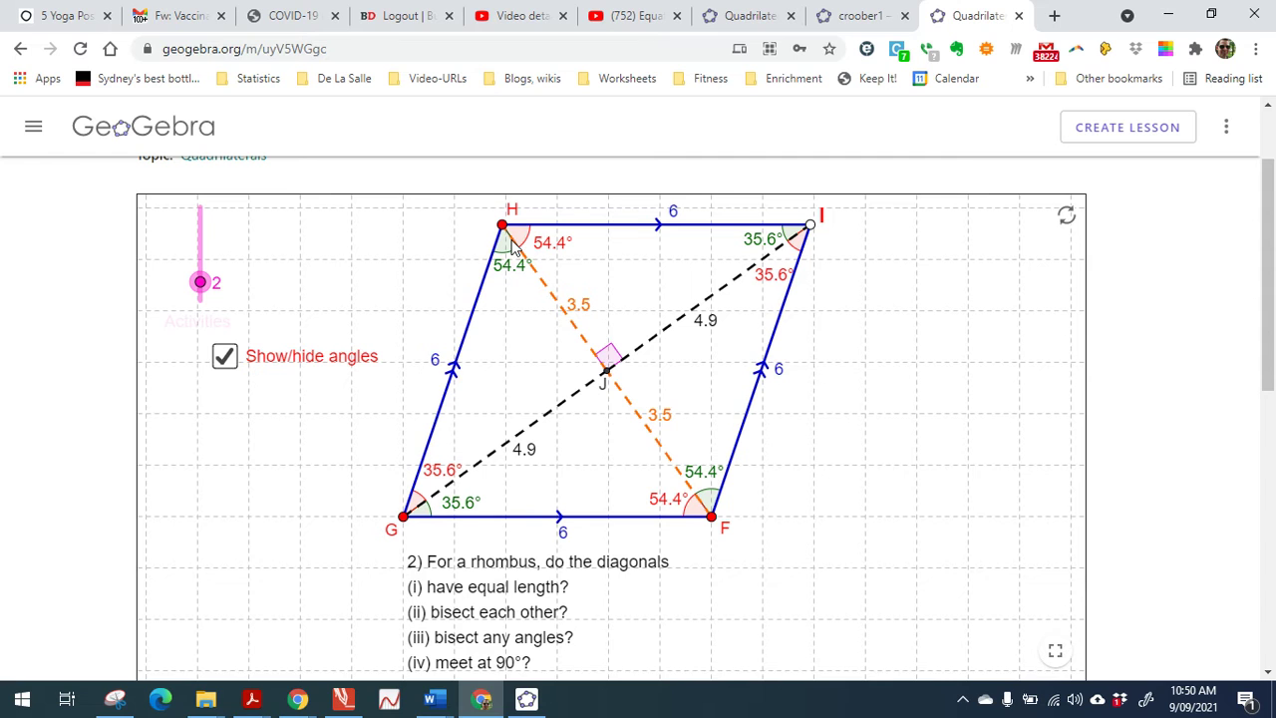
left_click_drag(503, 229, 406, 221)
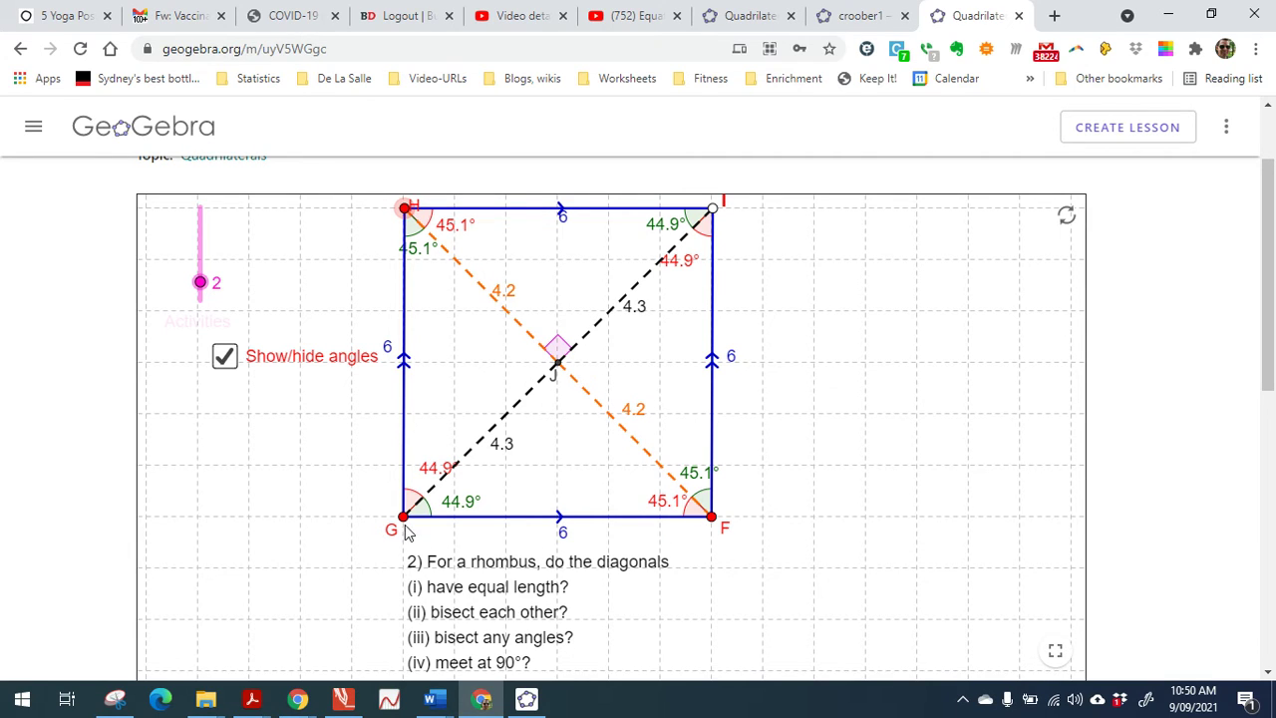
left_click_drag(410, 520, 404, 526)
mouse_move(715, 524)
left_mouse_down()
mouse_move(722, 506)
mouse_move(713, 526)
left_mouse_up()
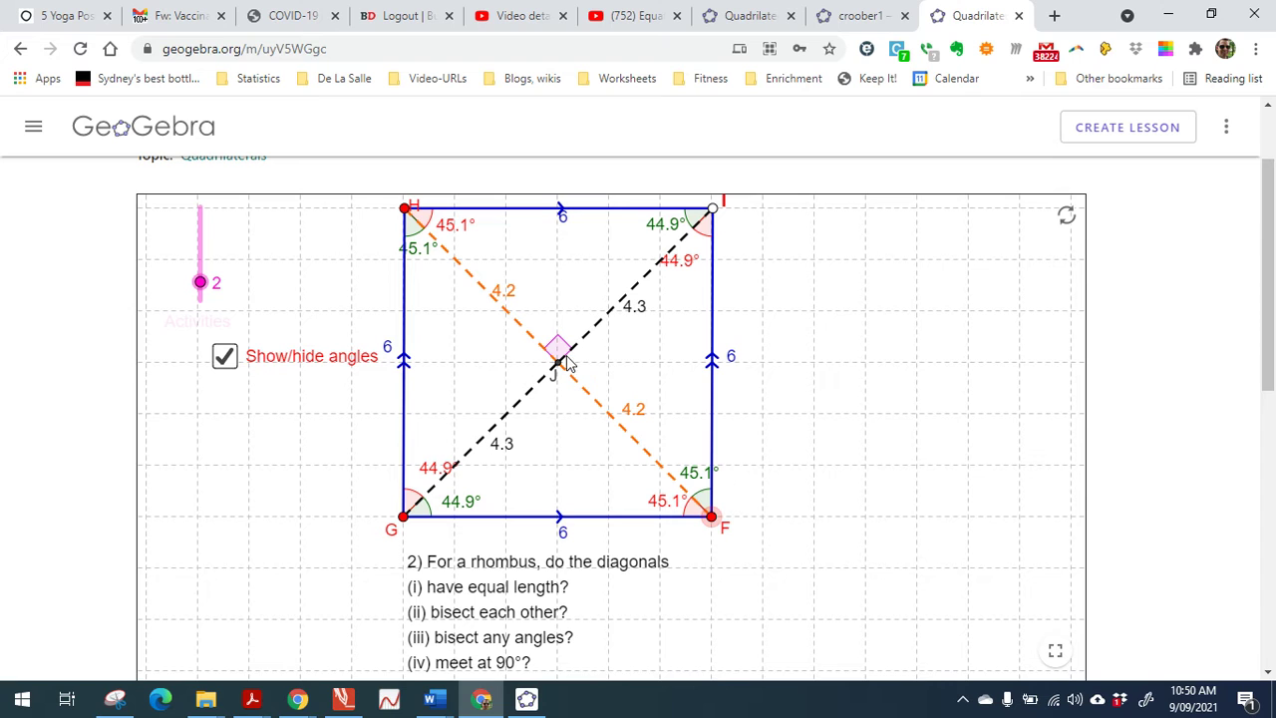
mouse_move(409, 211)
left_mouse_down()
mouse_move(433, 212)
mouse_move(403, 220)
left_mouse_up()
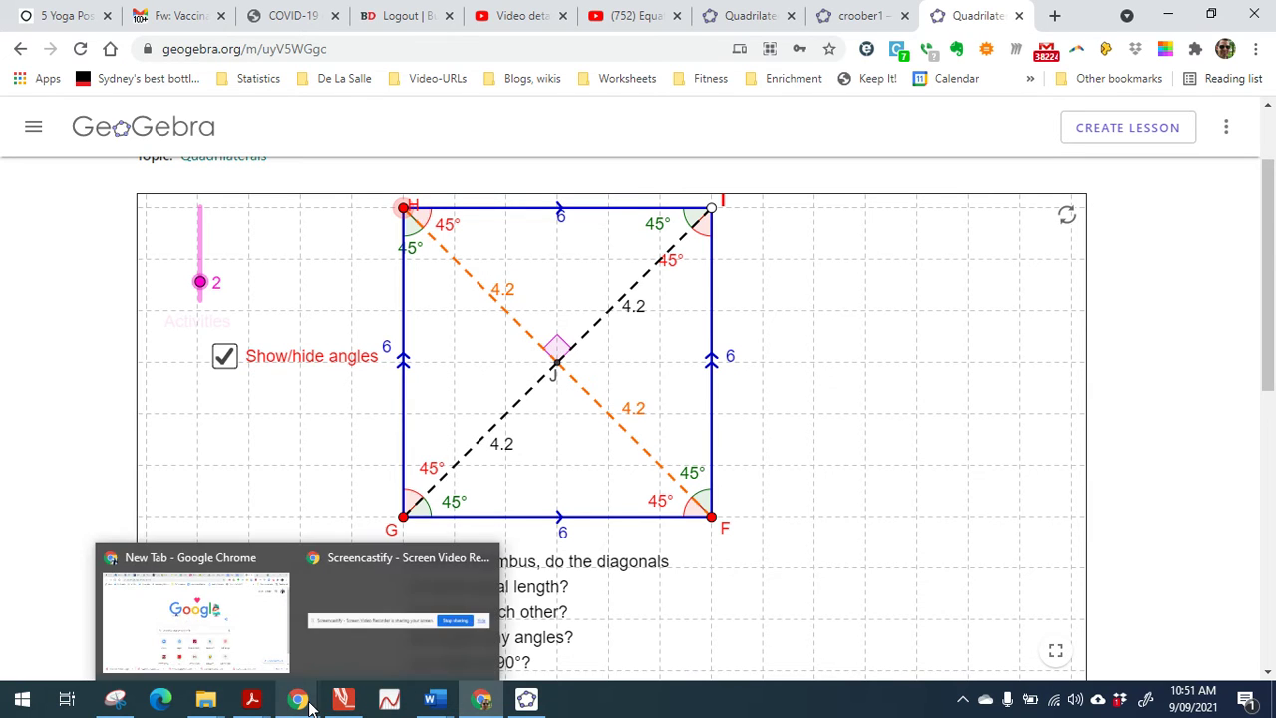
mouse_move(371, 705)
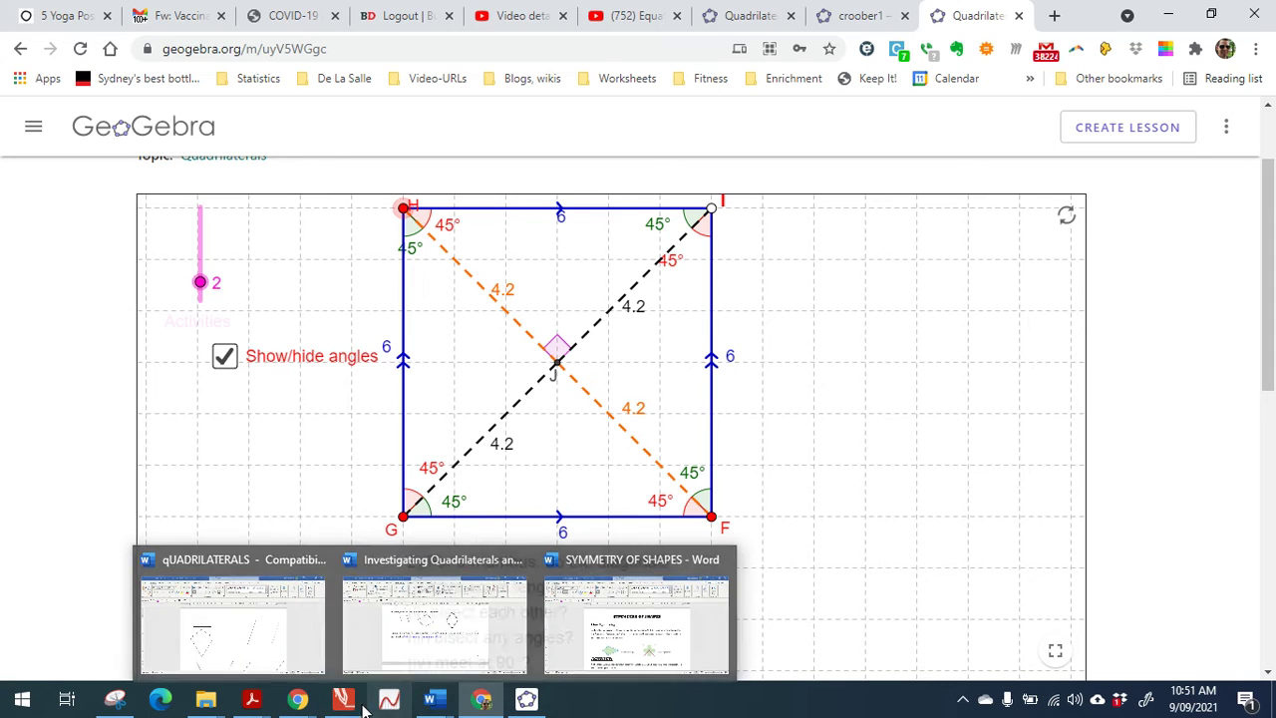
left_click(357, 705)
Scroll to section 3 and draw right-angle marks in all four corners of the typical rectangle
scroll(397, 450, "down", 10)
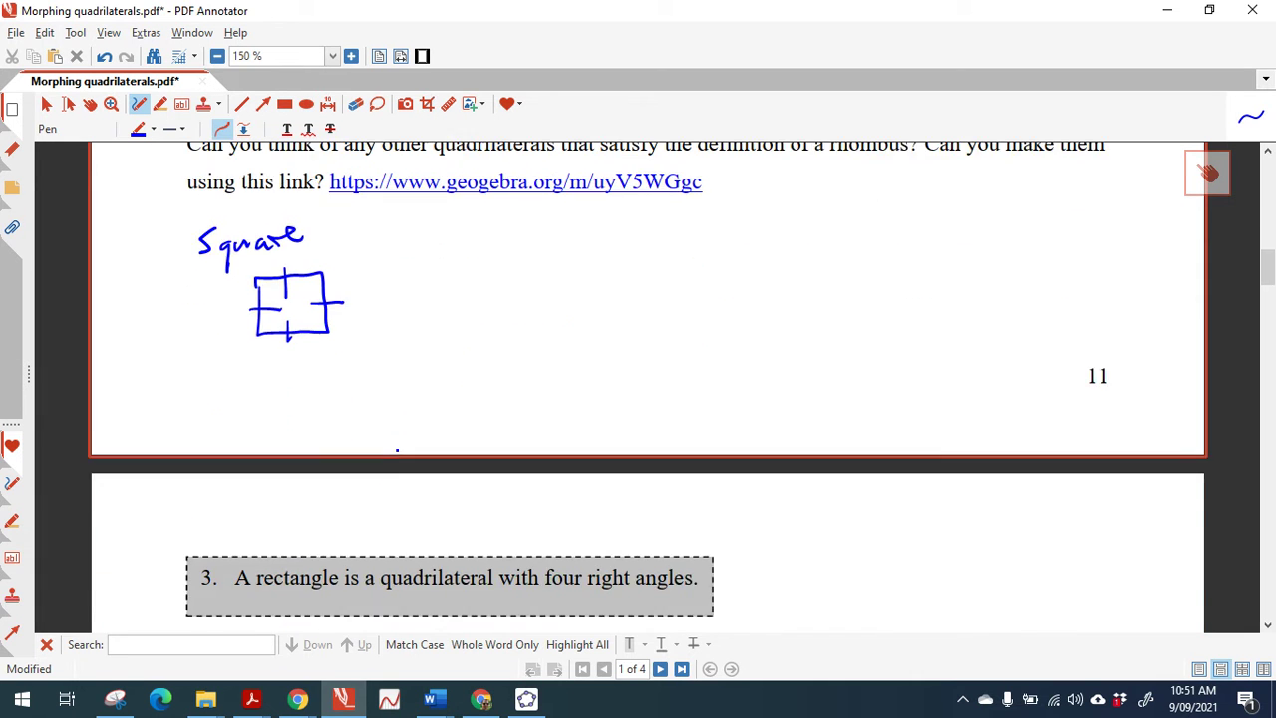
scroll(397, 450, "down", 3)
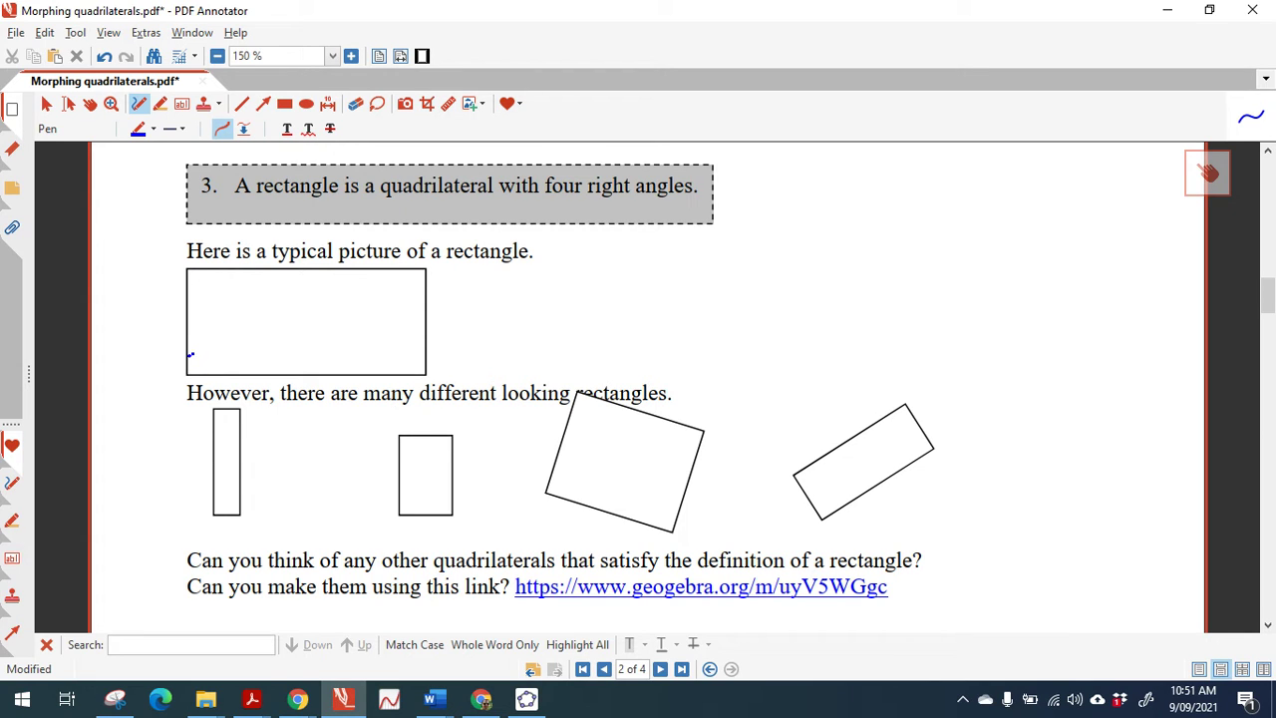
left_click_drag(191, 354, 212, 361)
left_click(197, 276)
left_click_drag(190, 287, 211, 275)
left_click_drag(406, 278, 420, 280)
left_click_drag(408, 369, 425, 355)
Pan down to the rectangle definition page and switch back to the Pen
key("Escape")
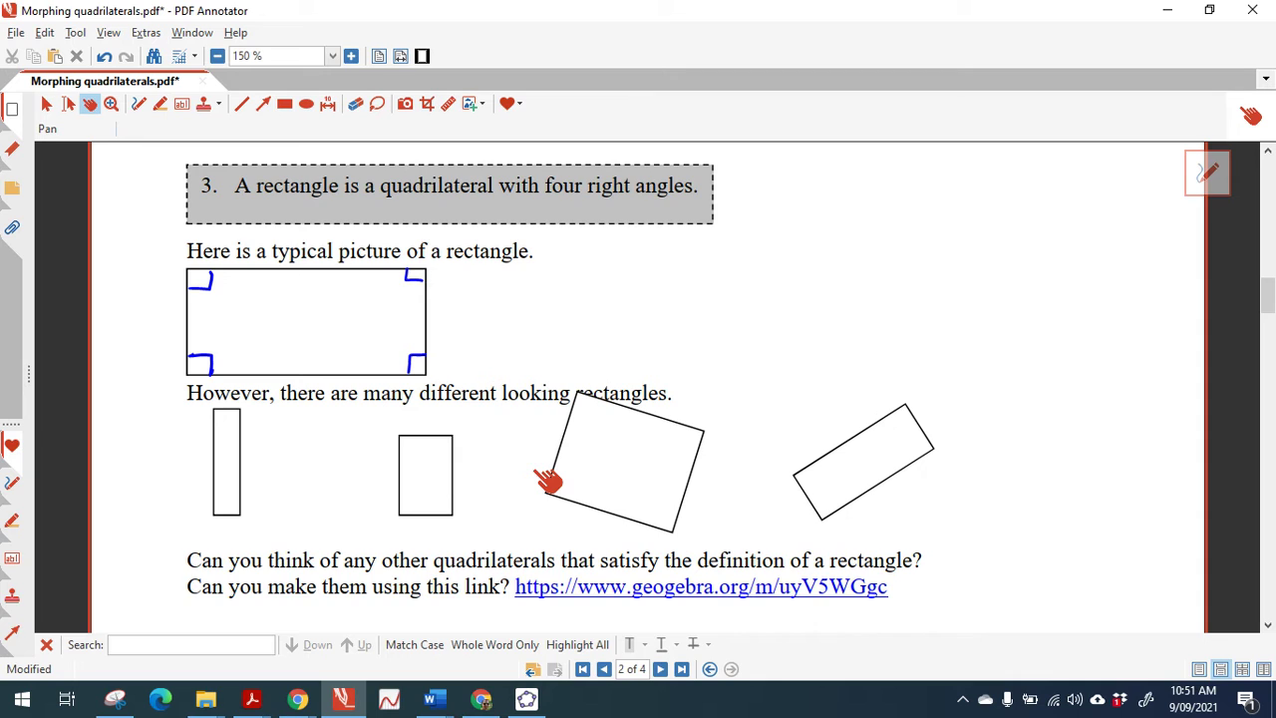
scroll(547, 478, "down", 3)
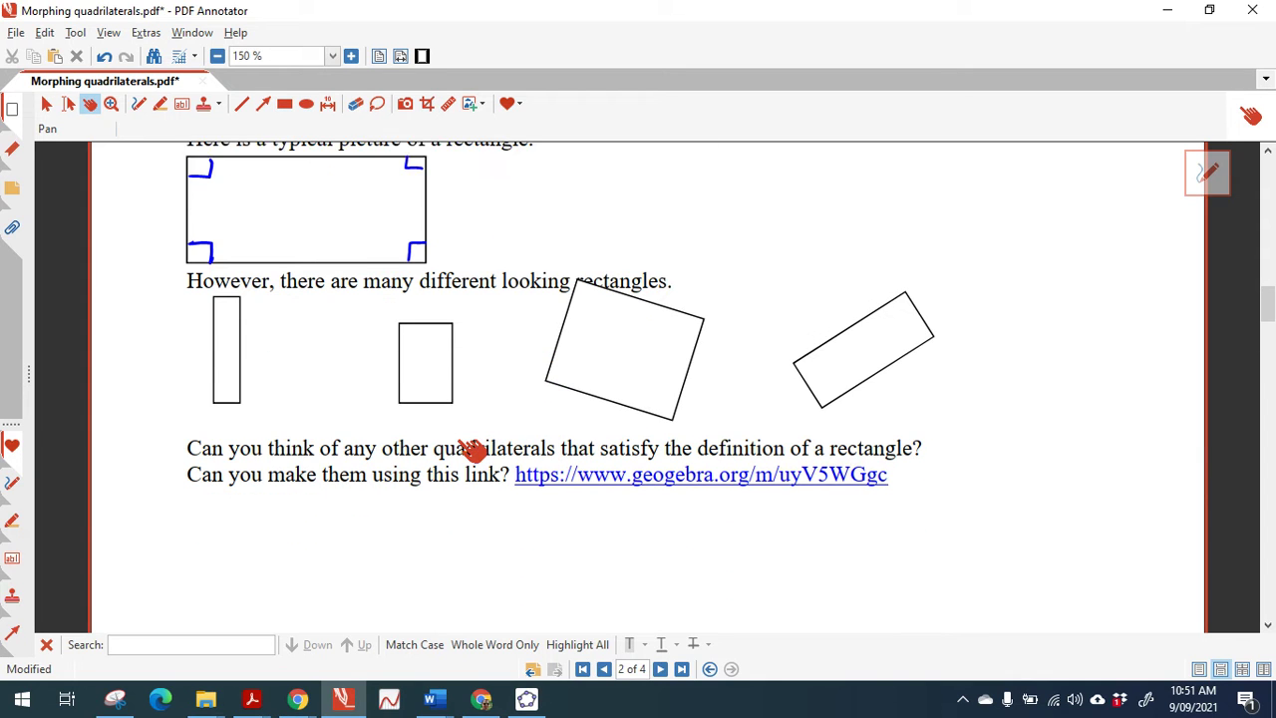
scroll(473, 450, "down", 1)
key("ctrl+shift+p")
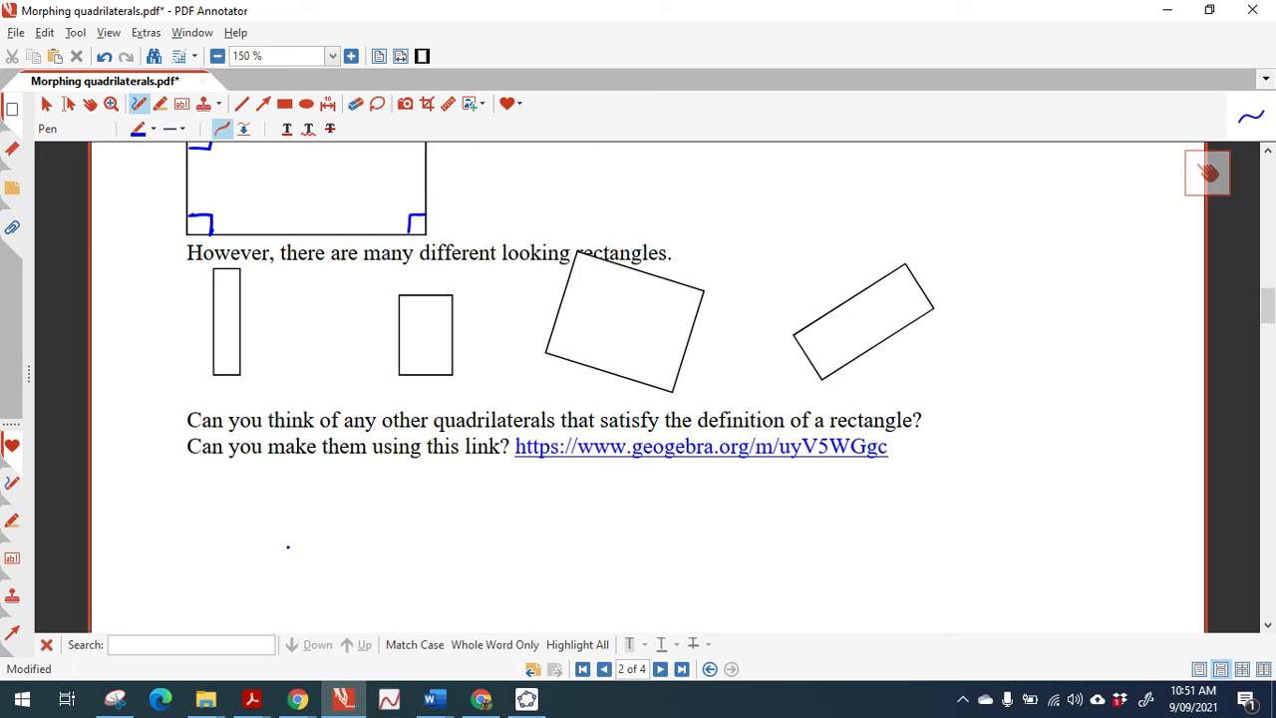
Sketch a blue square below the rectangle question, with right-angle corner marks and an equal-side tick
mouse_move(222, 495)
left_mouse_down()
mouse_move(221, 565)
mouse_move(294, 564)
mouse_move(294, 498)
mouse_move(246, 497)
left_mouse_up()
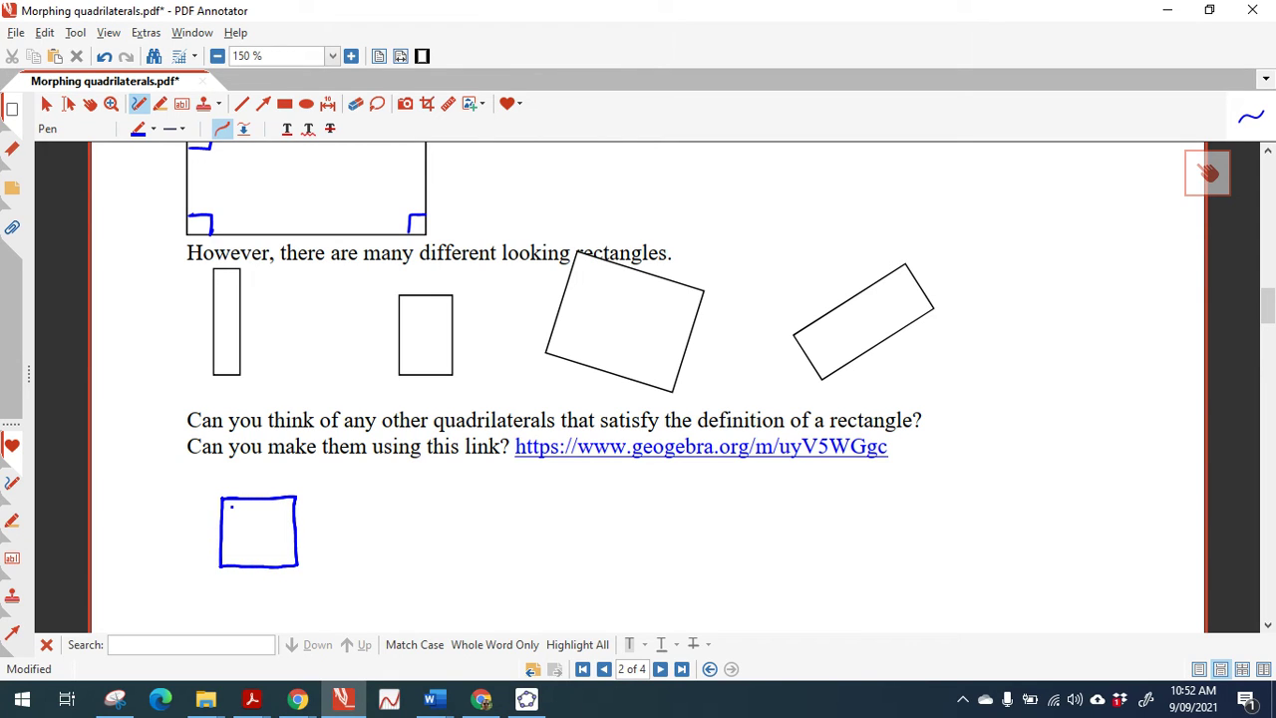
mouse_move(225, 551)
left_mouse_down()
mouse_move(236, 565)
mouse_move(289, 554)
left_mouse_up()
mouse_move(279, 499)
left_mouse_down()
mouse_move(279, 514)
mouse_move(297, 513)
left_mouse_up()
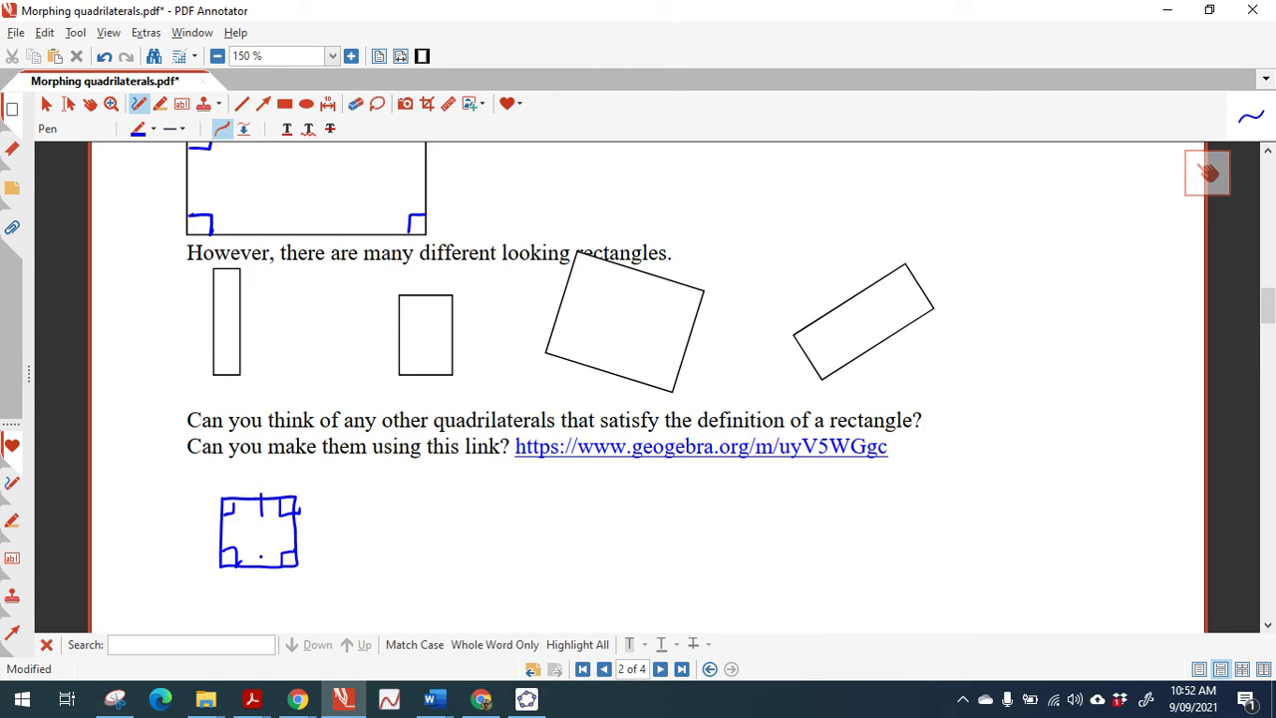
left_click_drag(206, 536, 310, 531)
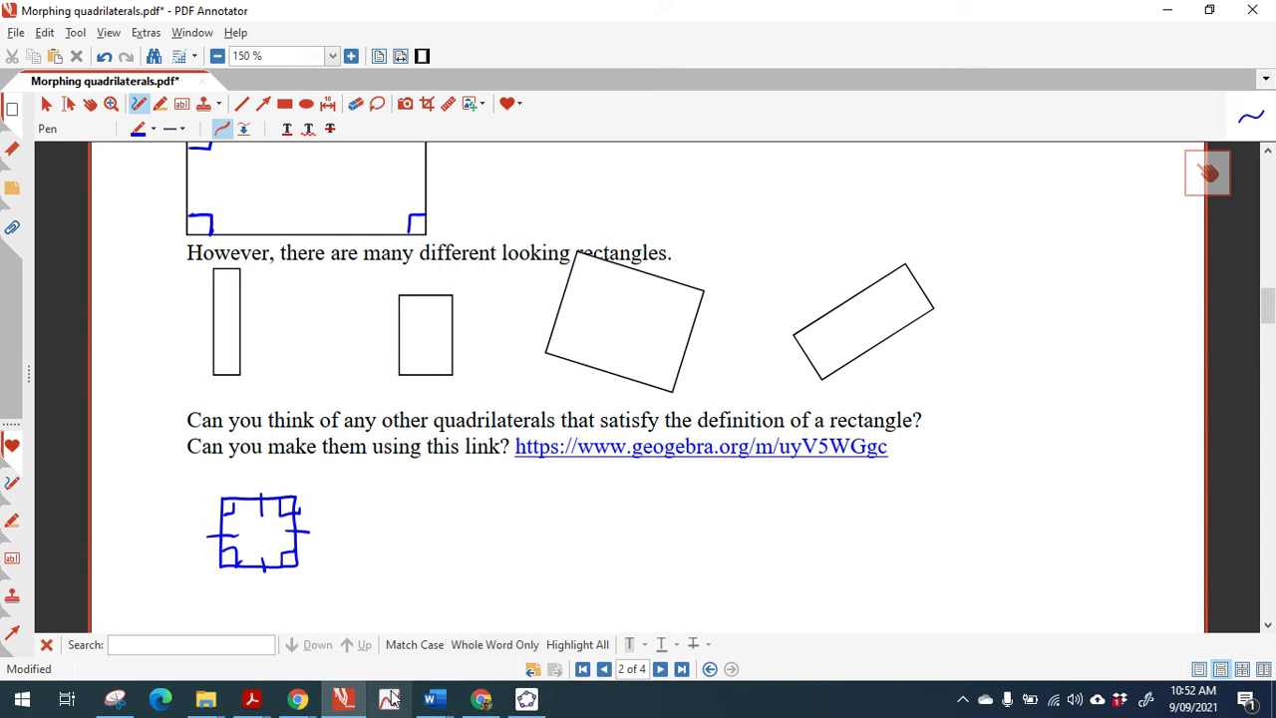
Bring the GeoGebra applet forward and set its slider to 3 for the rectangle activity
mouse_move(482, 701)
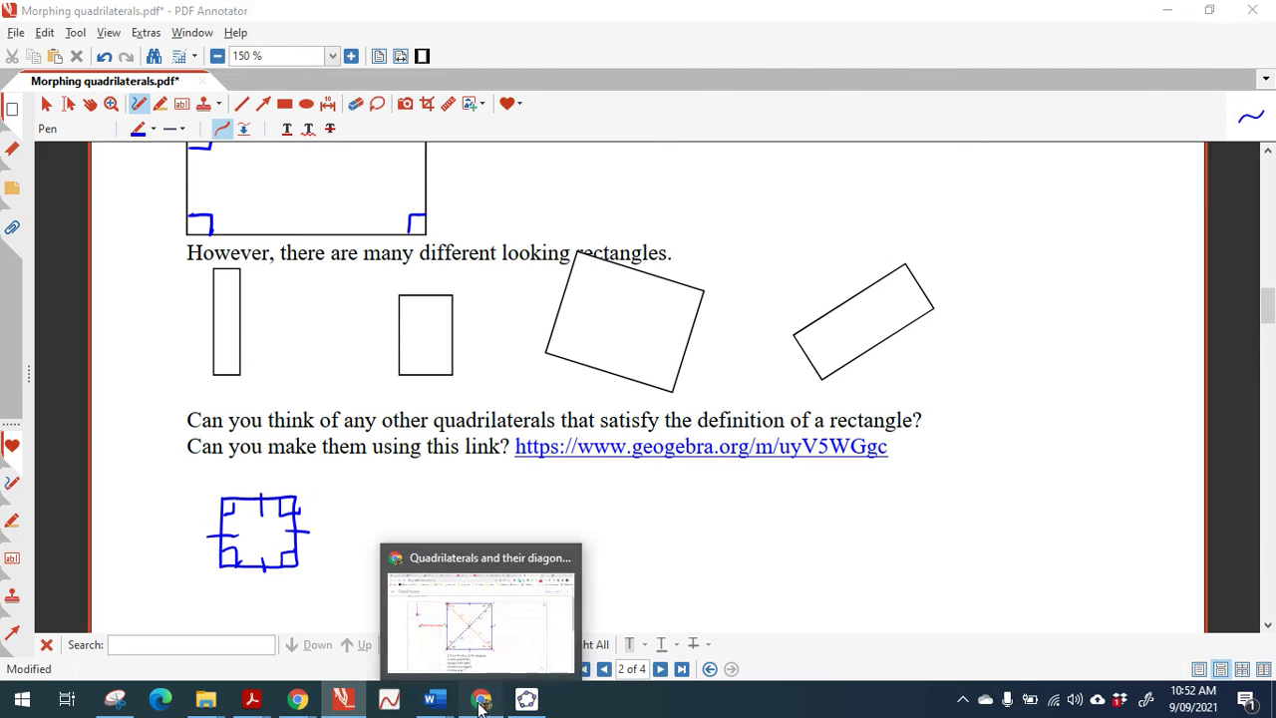
left_click(477, 584)
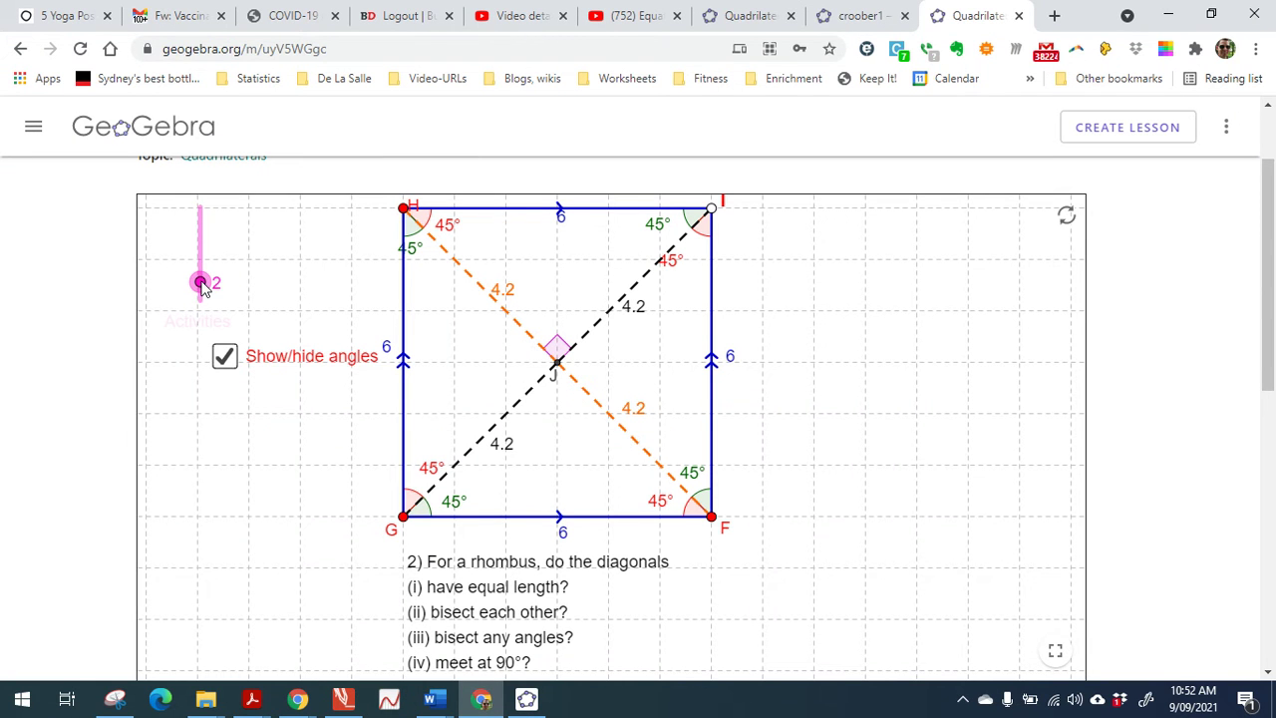
left_click_drag(200, 282, 200, 264)
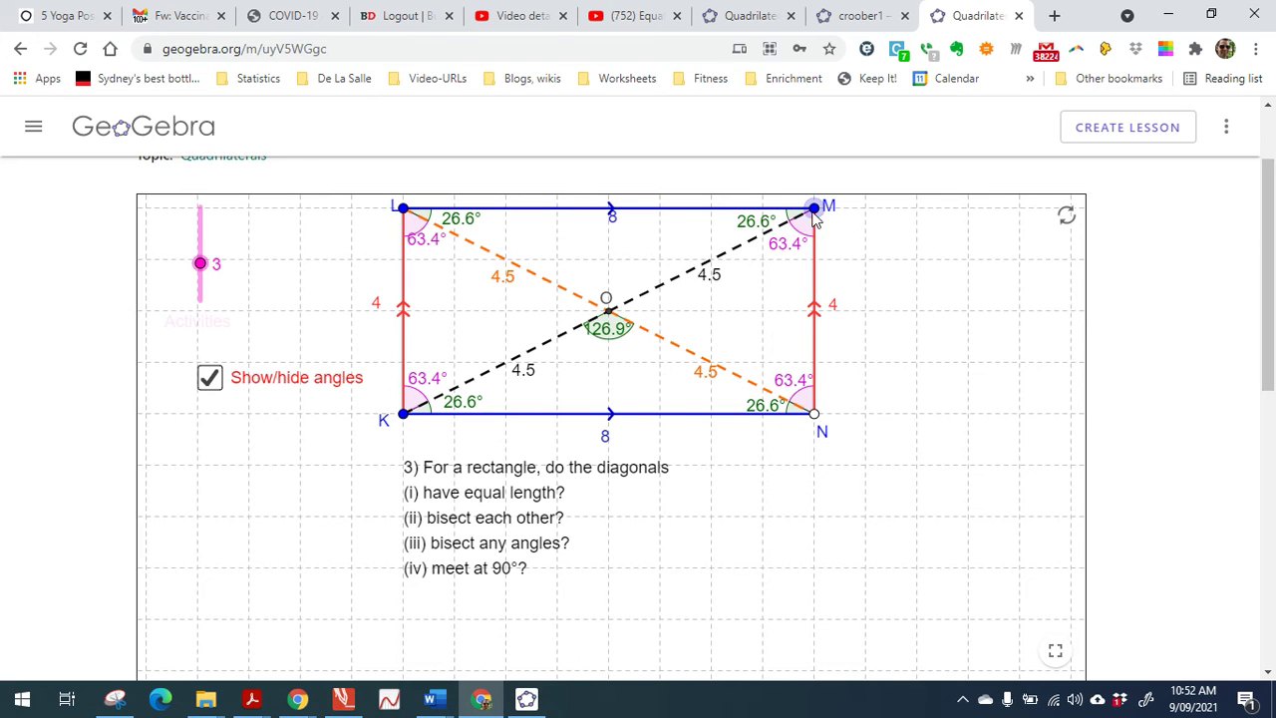
Drag vertex M until the rectangle becomes a 4-by-4 square, then return to the worksheet
left_click_drag(817, 213, 615, 231)
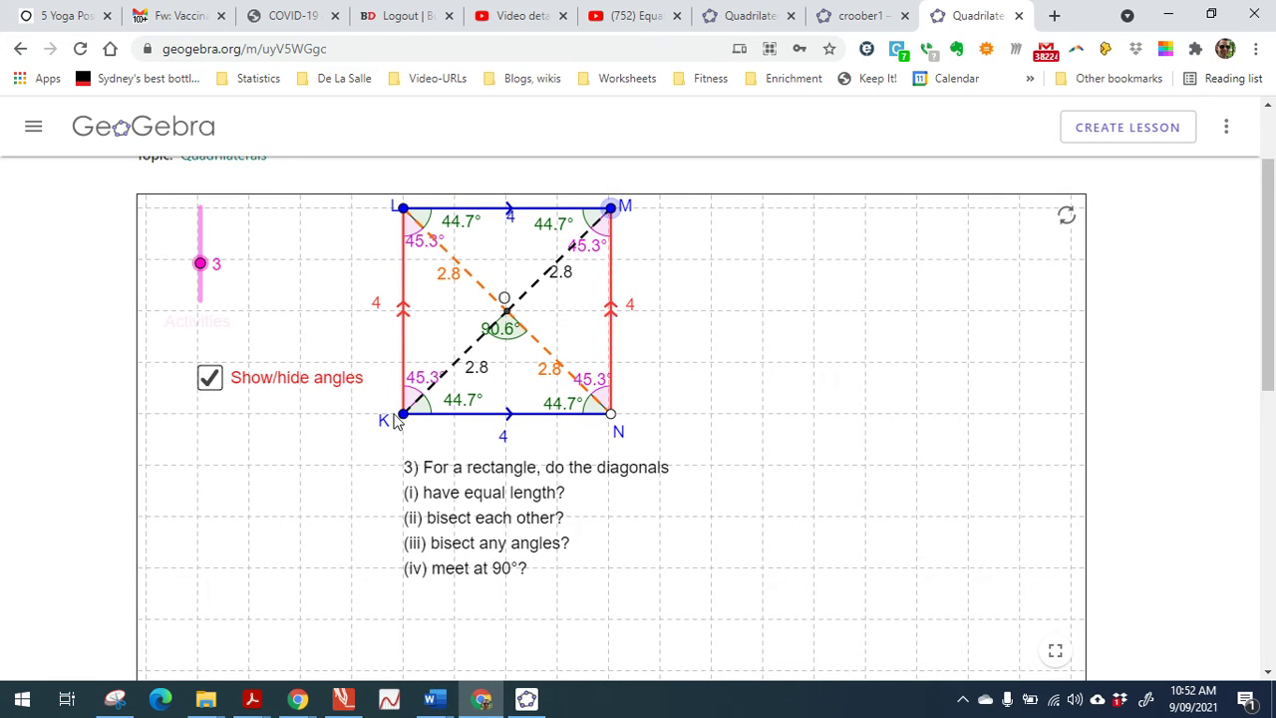
left_click_drag(403, 413, 403, 412)
mouse_move(616, 212)
left_mouse_down()
mouse_move(630, 217)
mouse_move(581, 227)
mouse_move(611, 231)
left_mouse_up()
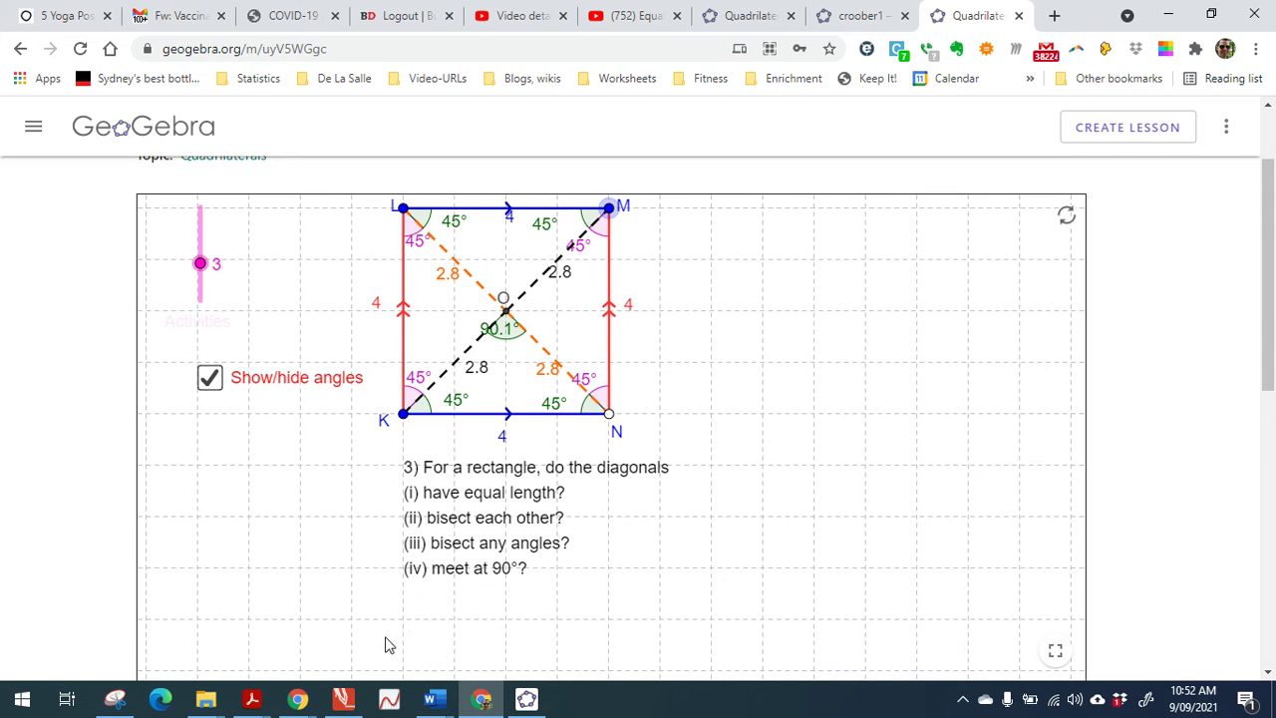
left_click(343, 698)
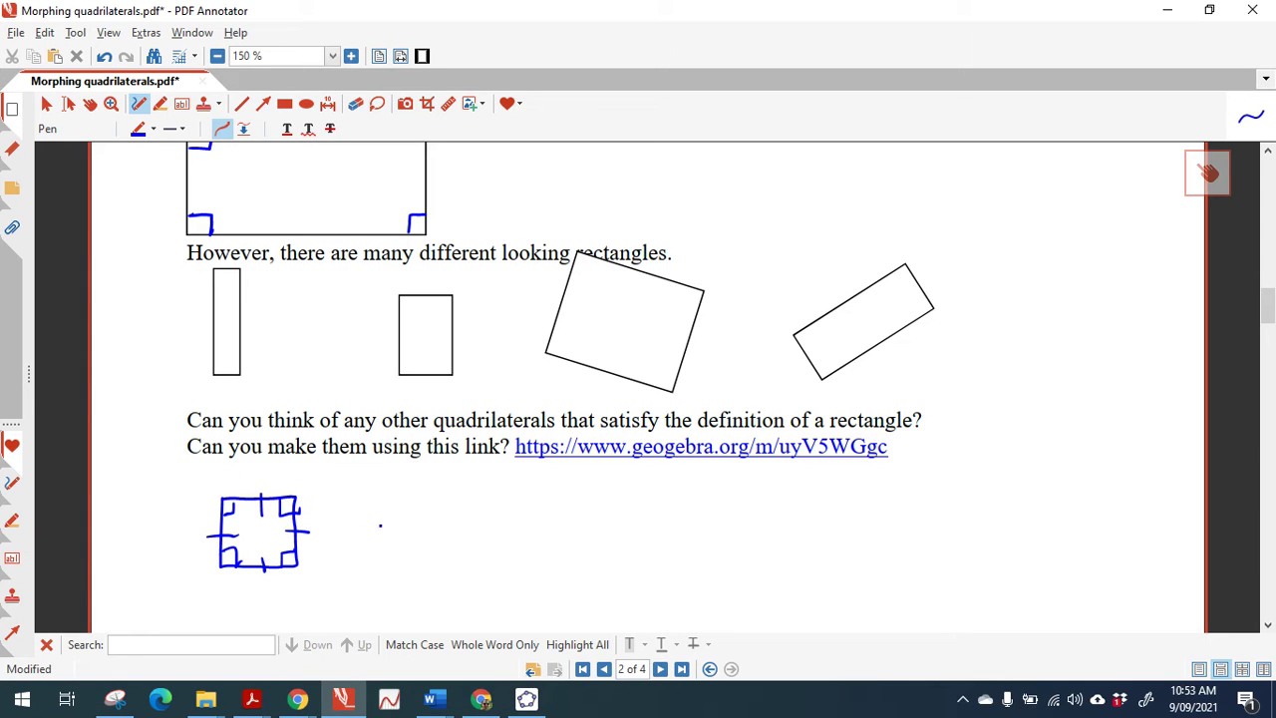
Label the sketch 'Square' and tick all four sides of section 4's typical square as equal
mouse_move(340, 525)
left_mouse_down()
mouse_move(327, 554)
mouse_move(364, 566)
mouse_move(397, 530)
mouse_move(431, 544)
mouse_move(476, 514)
left_mouse_up()
scroll(378, 562, "down", 10)
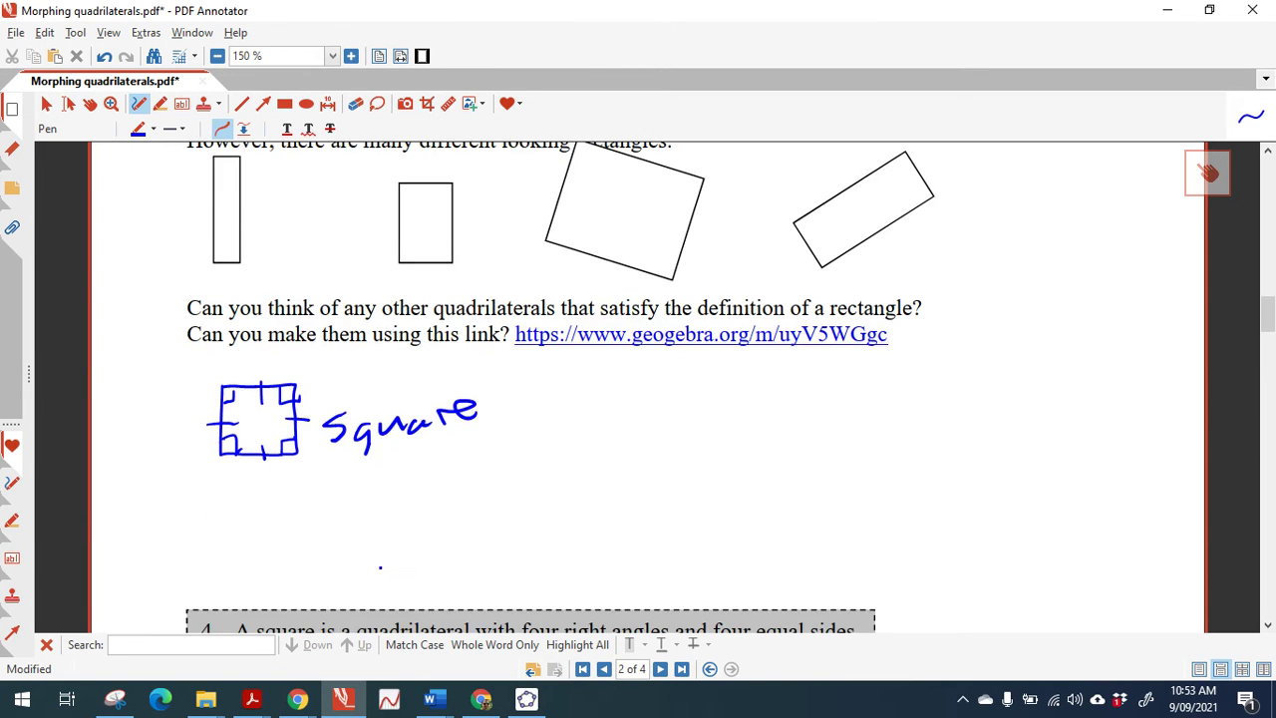
scroll(361, 546, "down", 2)
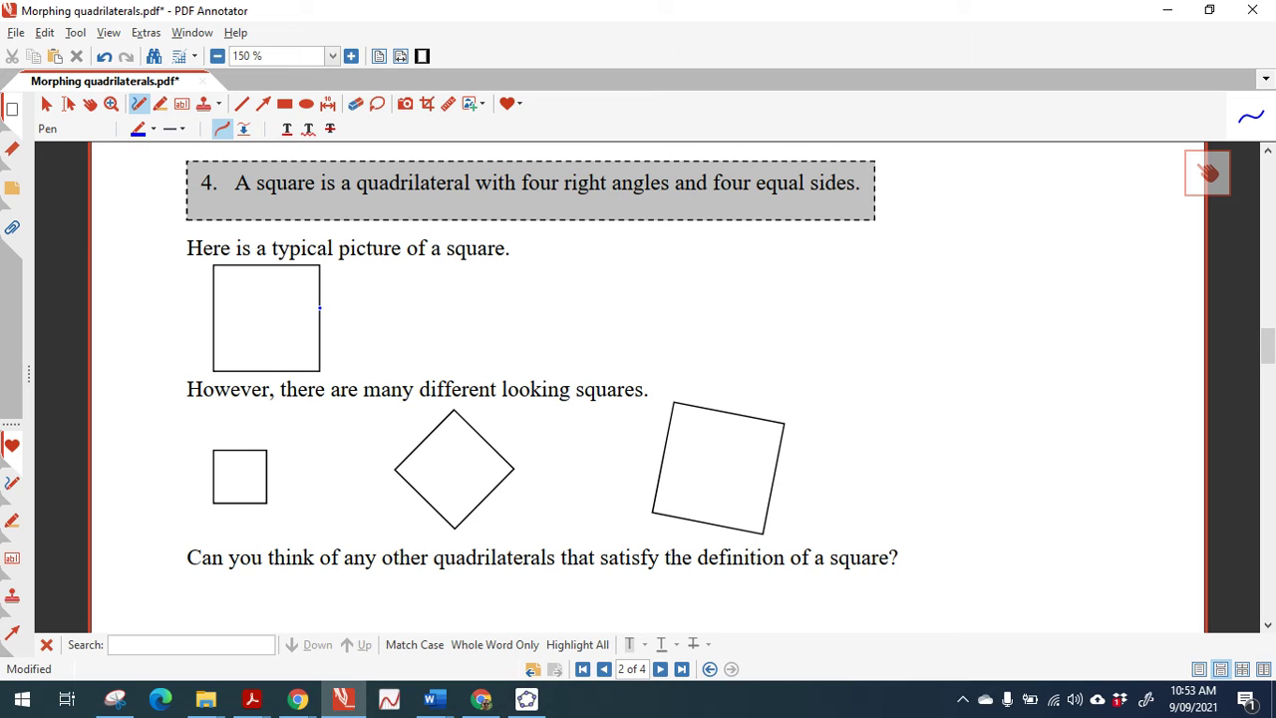
left_click_drag(276, 257, 276, 273)
left_click_drag(276, 366, 275, 380)
left_click_drag(206, 321, 228, 323)
left_click_drag(311, 318, 327, 320)
Mark all four corners of the typical square as right angles
left_click_drag(212, 360, 226, 371)
left_click_drag(229, 268, 214, 284)
left_click_drag(303, 267, 314, 278)
left_click_drag(320, 356, 310, 368)
Write 'No.' as the answer to the square definition question
key("h")
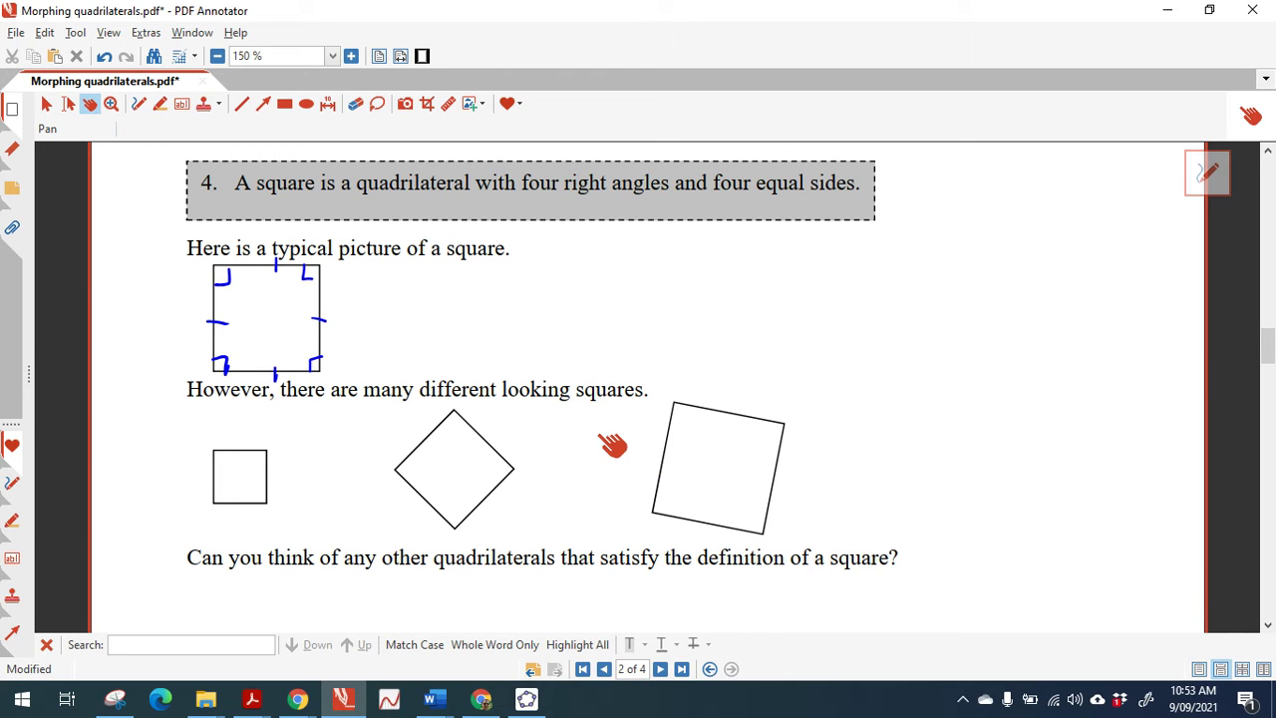
scroll(612, 444, "down", 2)
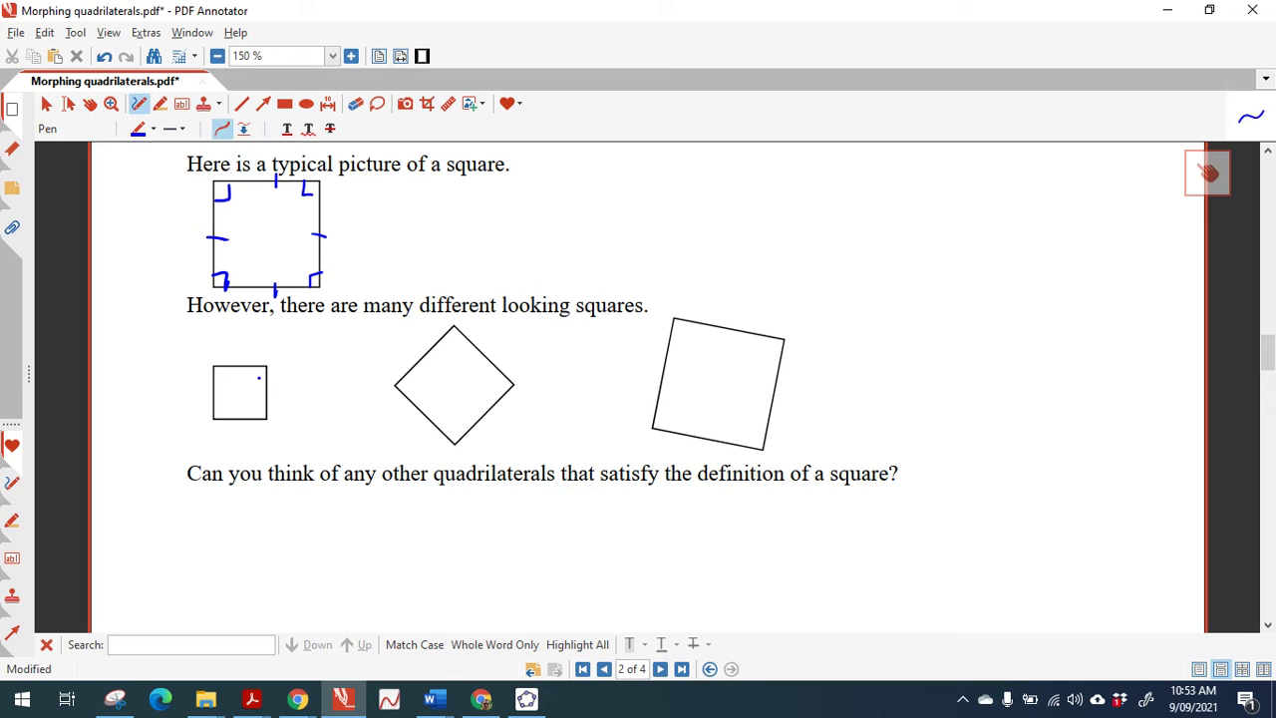
mouse_move(267, 548)
left_mouse_down()
mouse_move(292, 517)
mouse_move(311, 526)
left_mouse_up()
scroll(305, 513, "down", 5)
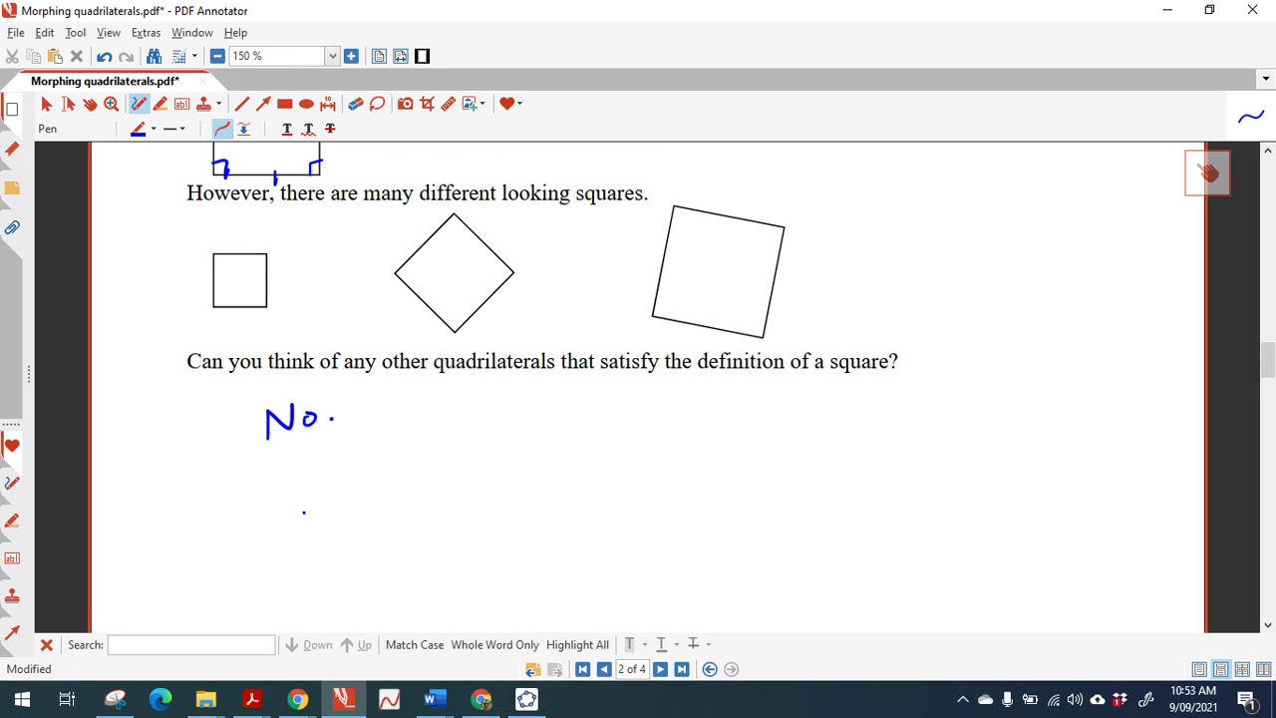
Tick the typical kite's upper sides once and its lower sides twice, redoing one messy tick
scroll(306, 507, "down", 4)
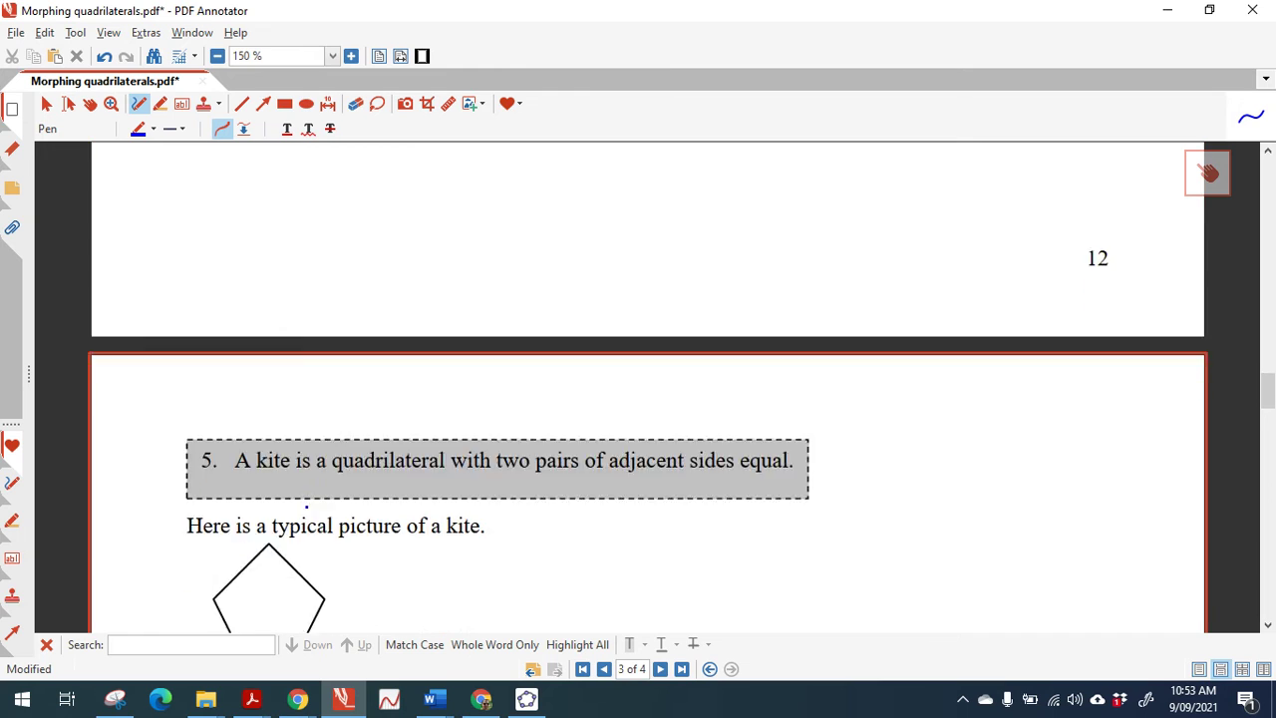
scroll(265, 436, "down", 1)
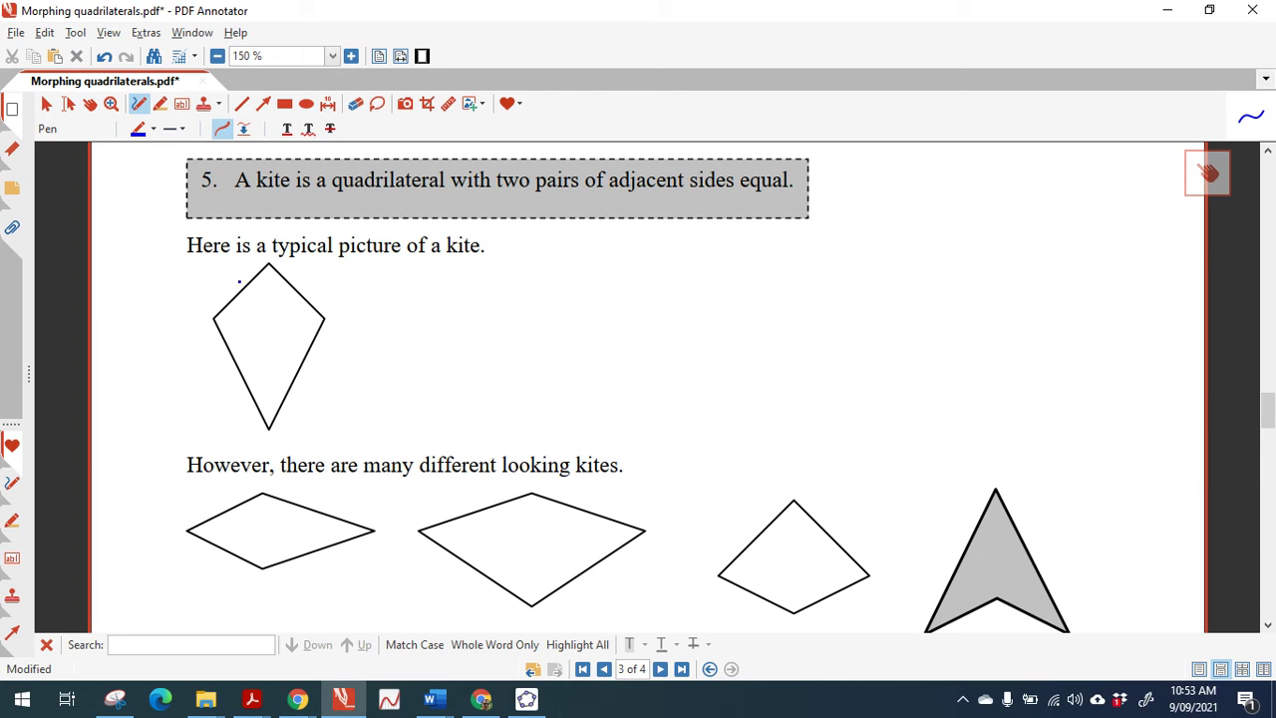
left_click_drag(242, 274, 288, 290)
mouse_move(251, 379)
left_mouse_down()
mouse_move(241, 394)
mouse_move(304, 376)
left_mouse_up()
key("e")
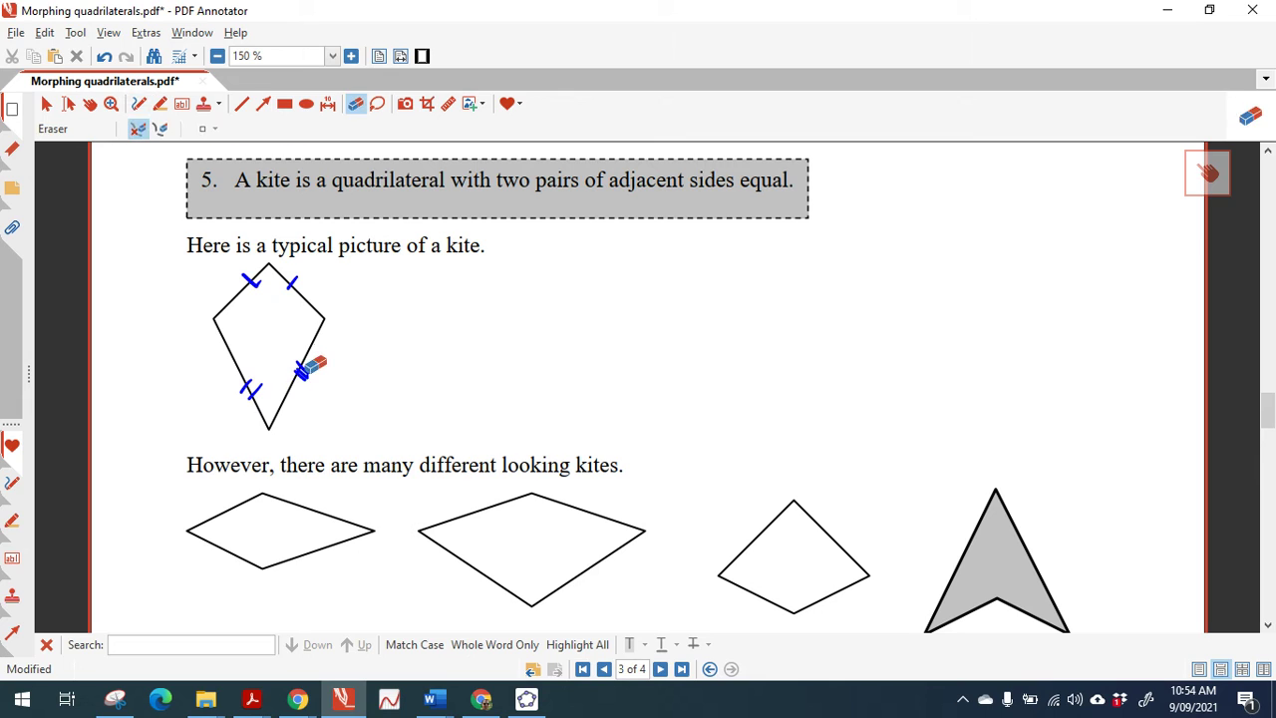
left_click_drag(311, 367, 319, 362)
key("p")
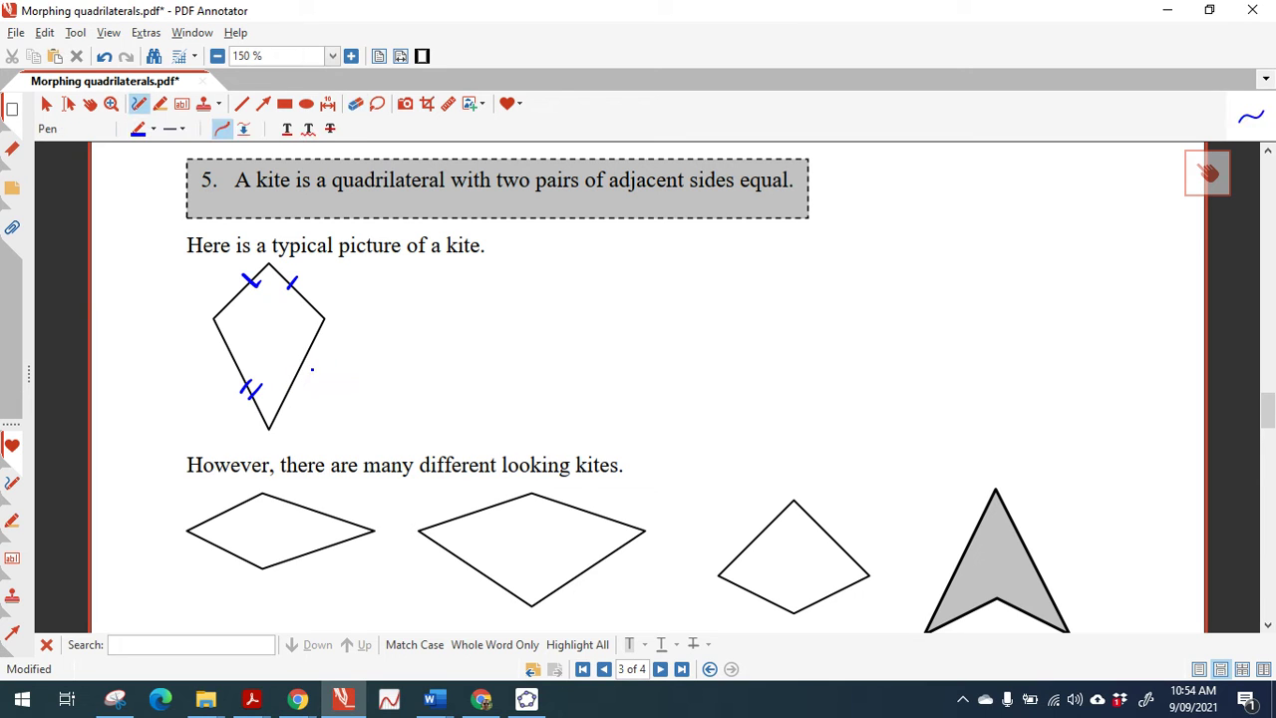
left_click_drag(290, 370, 312, 370)
Tick the shaded arrowhead kite's upper and lower edges as equal pairs
scroll(748, 569, "down", 3)
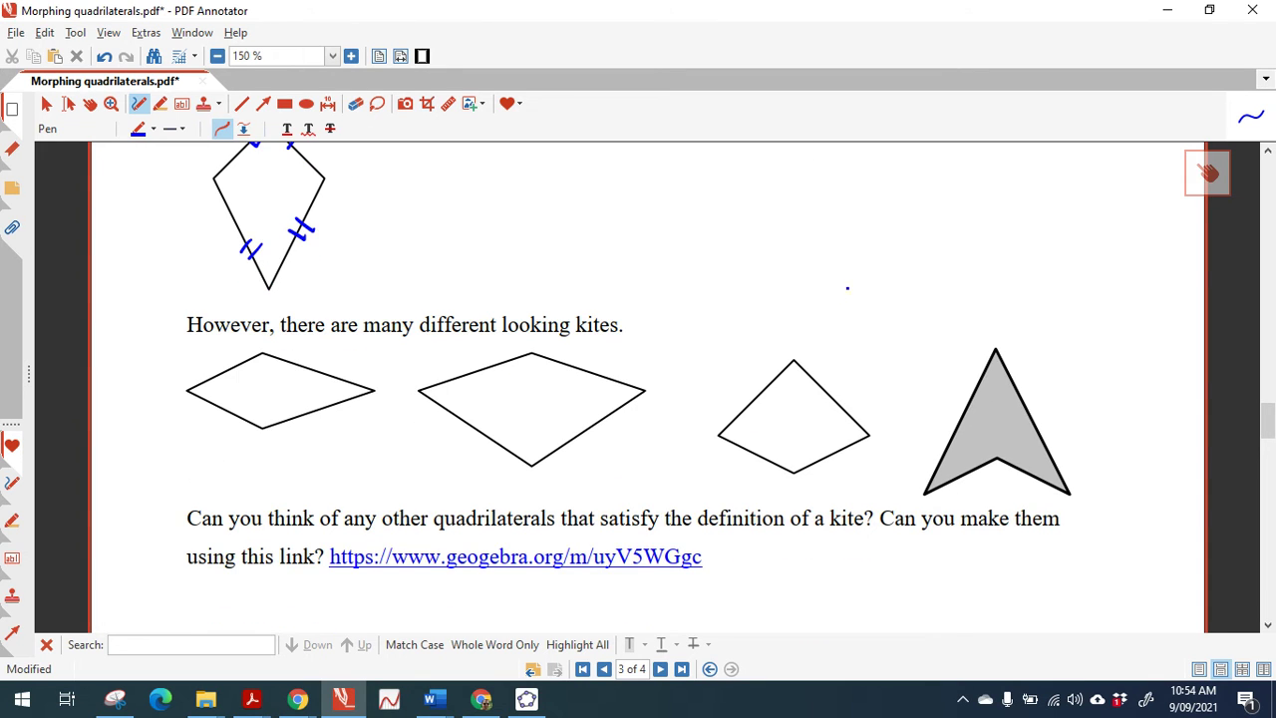
left_click_drag(966, 390, 1021, 410)
mouse_move(969, 469)
left_mouse_down()
mouse_move(962, 487)
mouse_move(1030, 476)
mouse_move(1032, 488)
left_mouse_up()
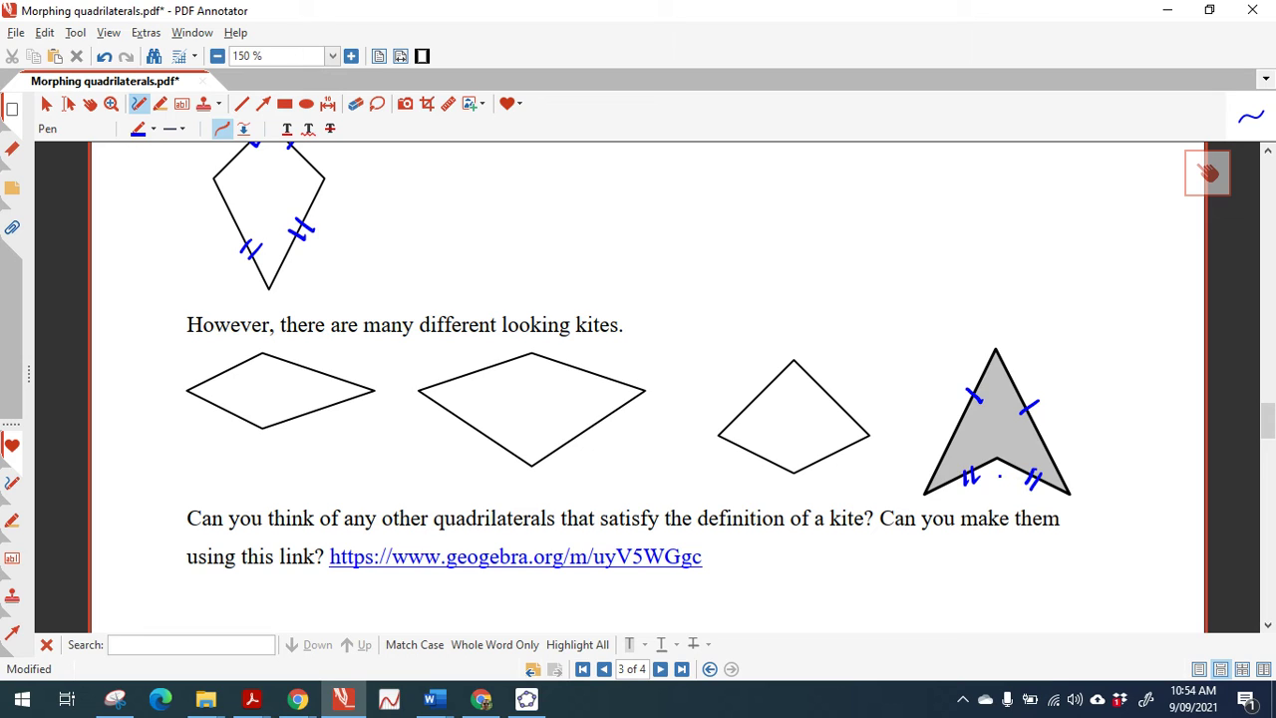